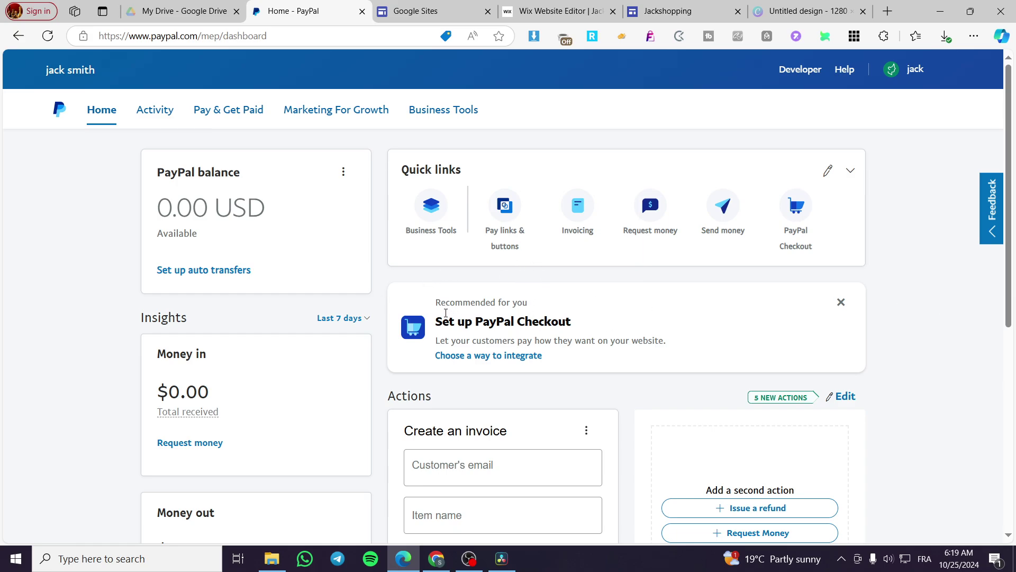
drag(436, 304, 527, 306)
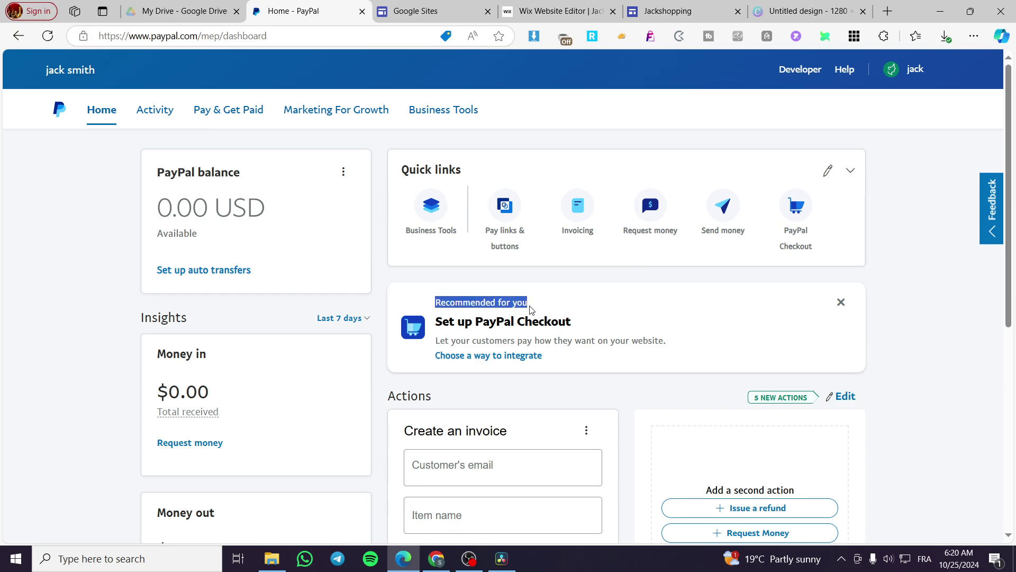
click(614, 325)
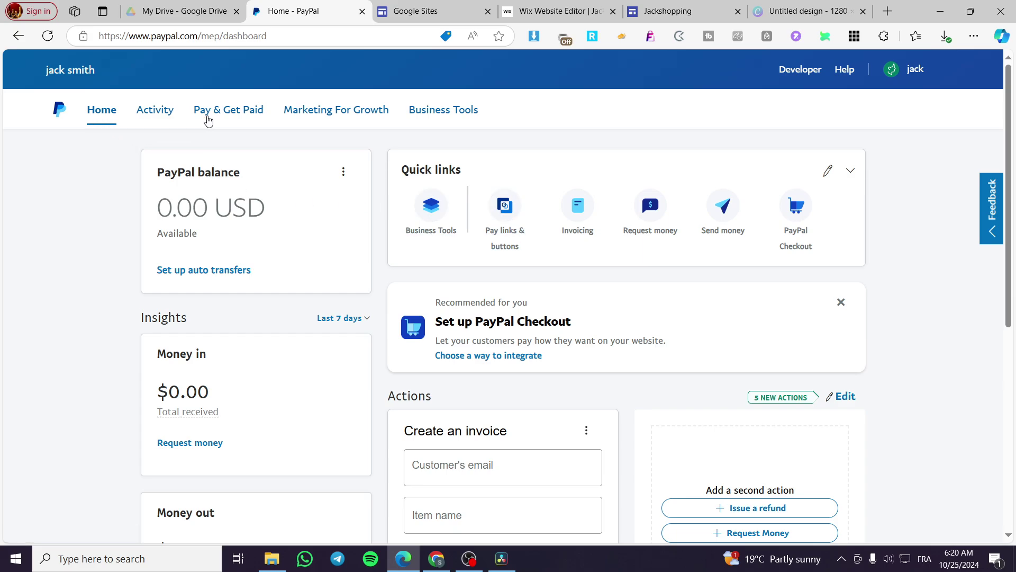
Step: Open PayPal Checkout from the payment acceptance options, look through its overview page and start the setup
click(212, 120)
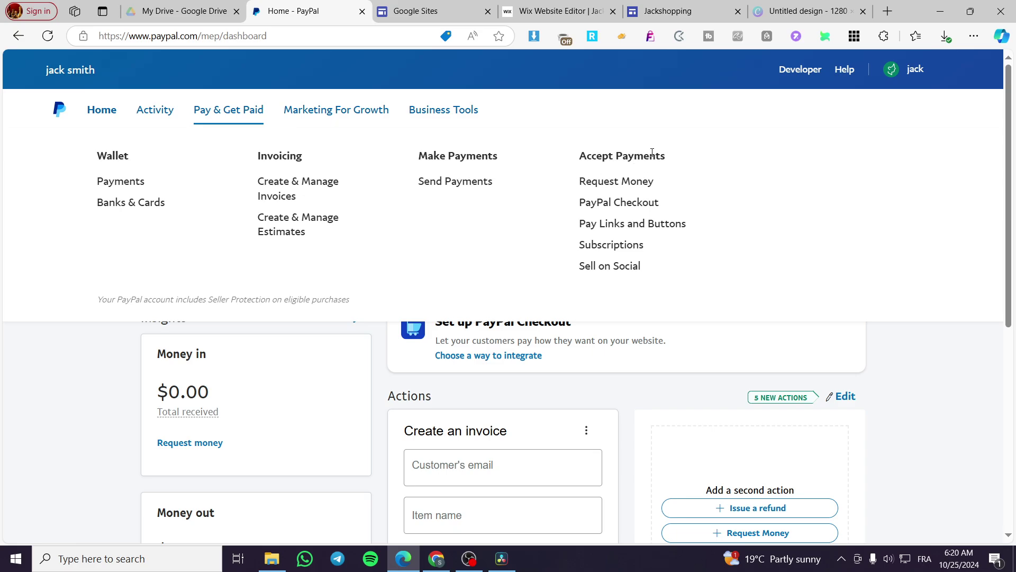
click(647, 203)
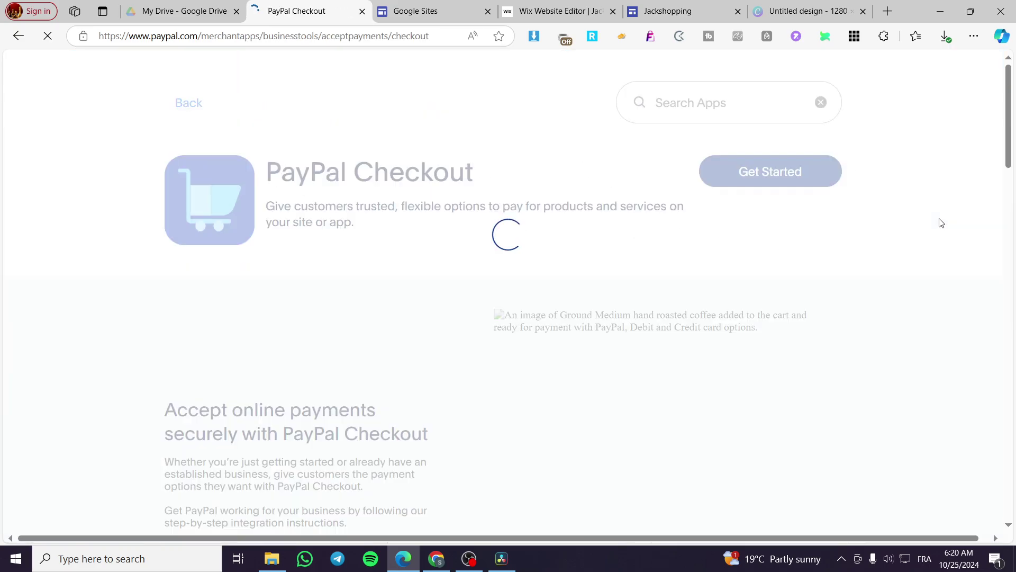
scroll(438, 287, down, 1)
scroll(565, 287, down, 3)
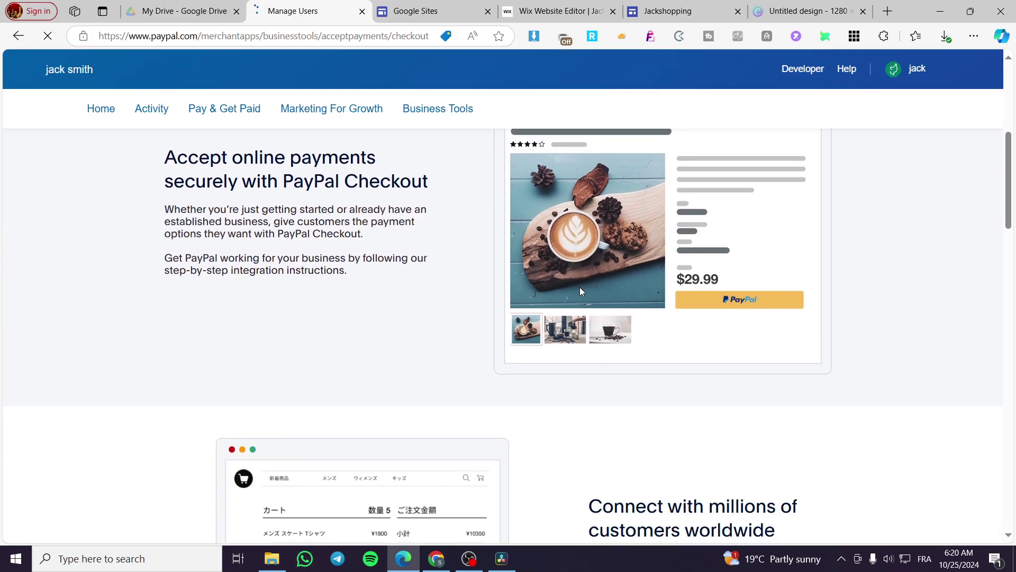
scroll(595, 278, down, 5)
scroll(689, 303, down, 5)
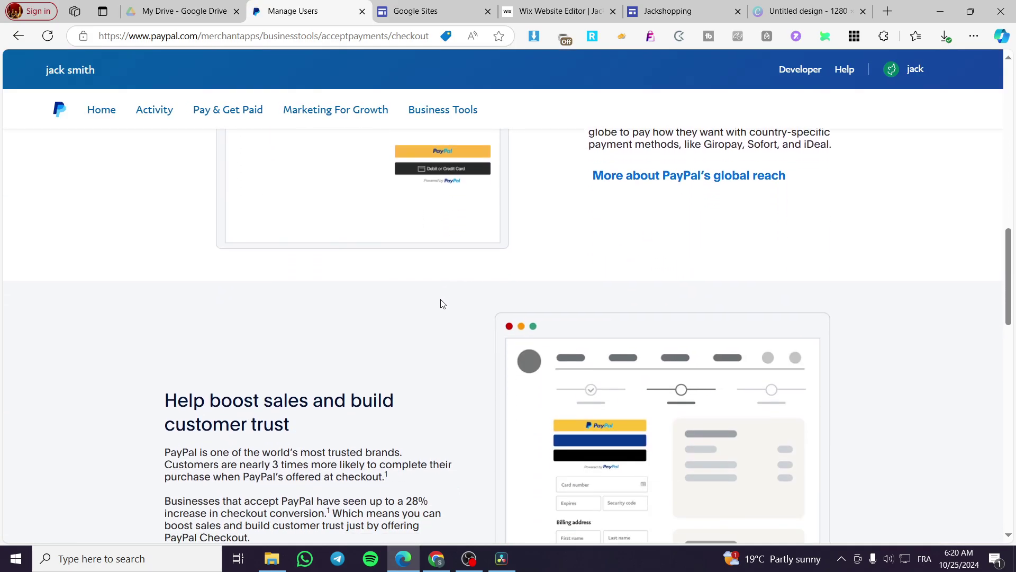
scroll(511, 286, up, 20)
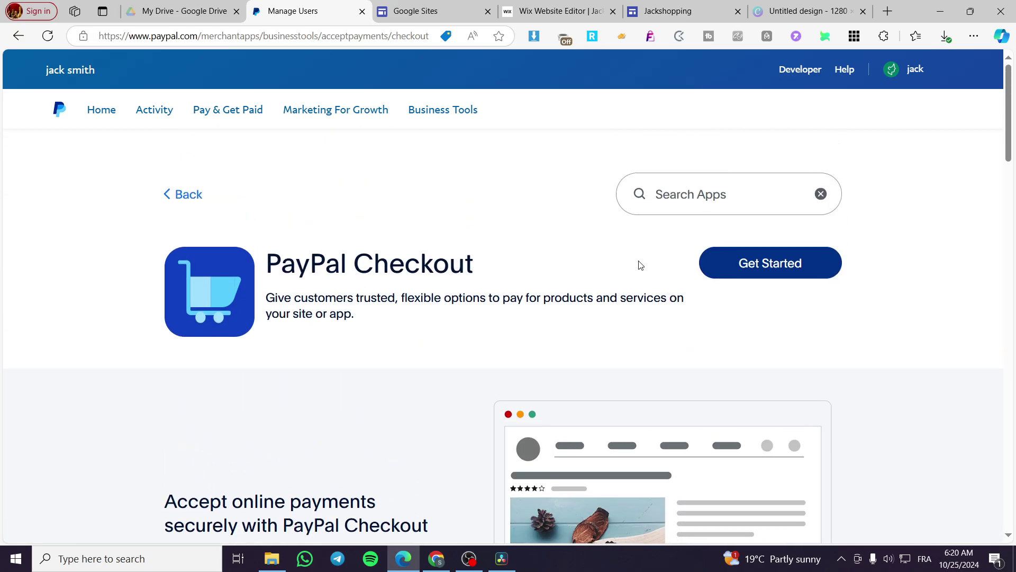
click(765, 272)
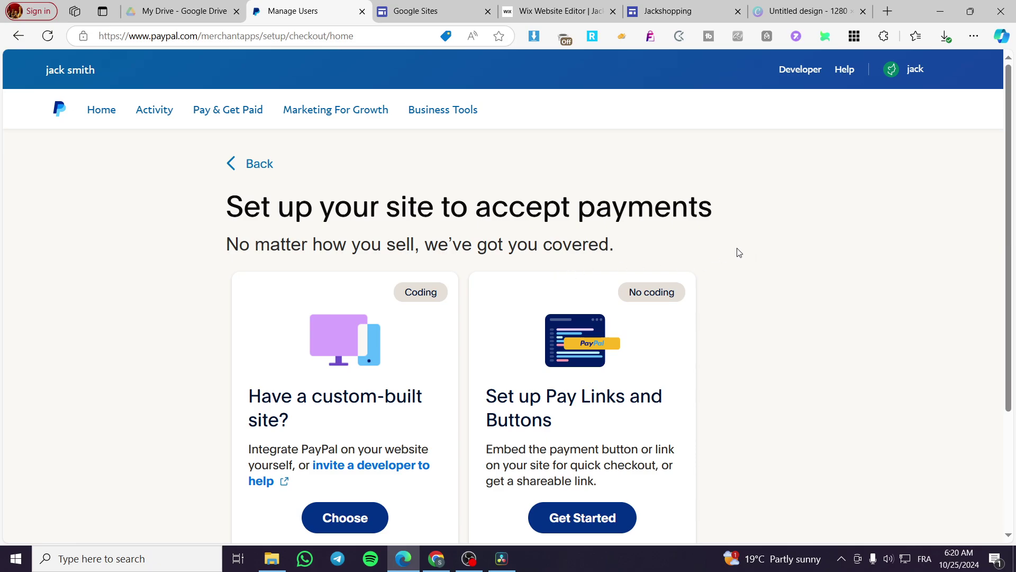
Step: Compare the site setup options and choose the coding integration for a custom-built site
scroll(485, 318, down, 3)
scroll(479, 354, up, 3)
scroll(694, 320, down, 3)
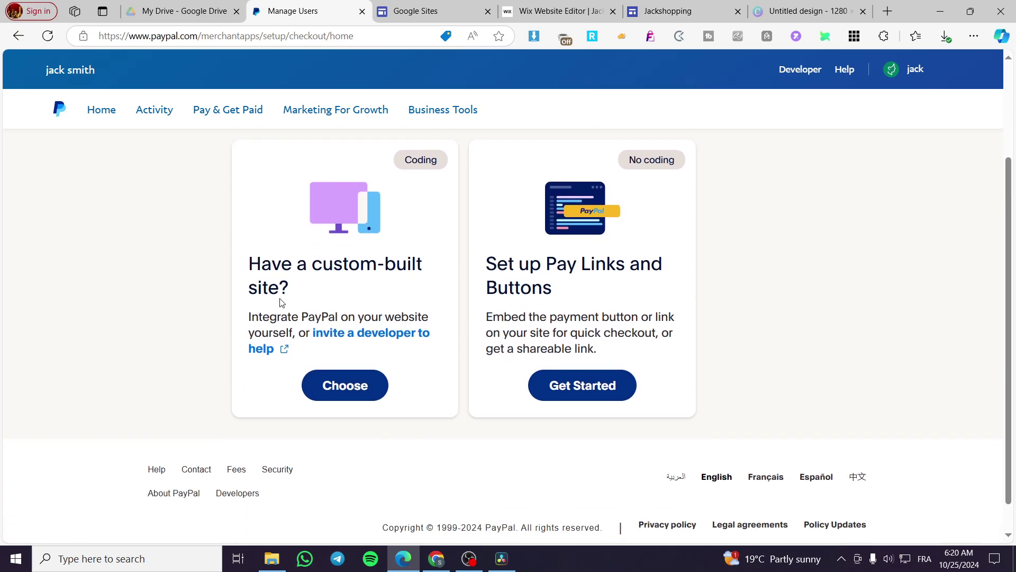
scroll(283, 299, up, 1)
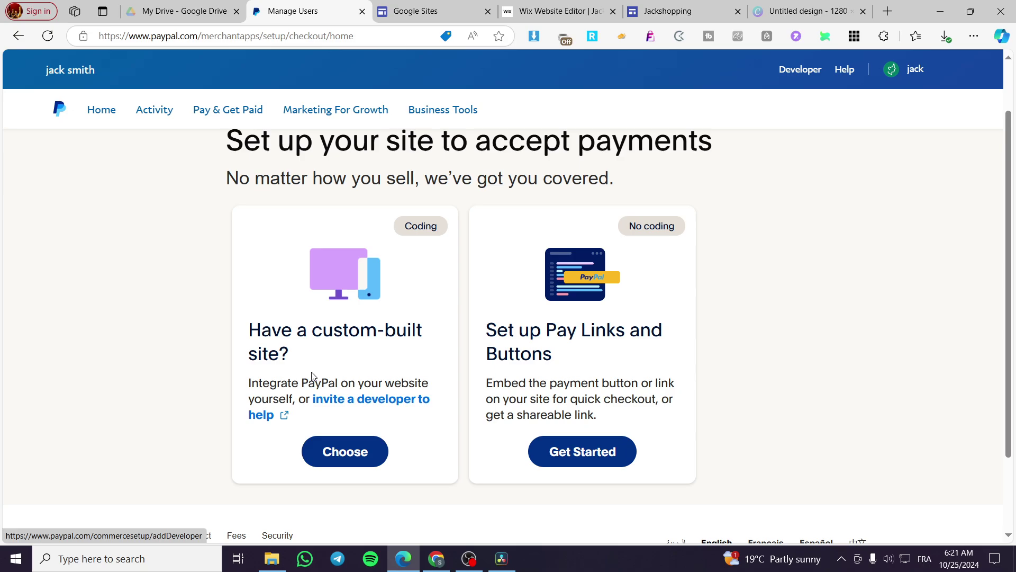
click(348, 447)
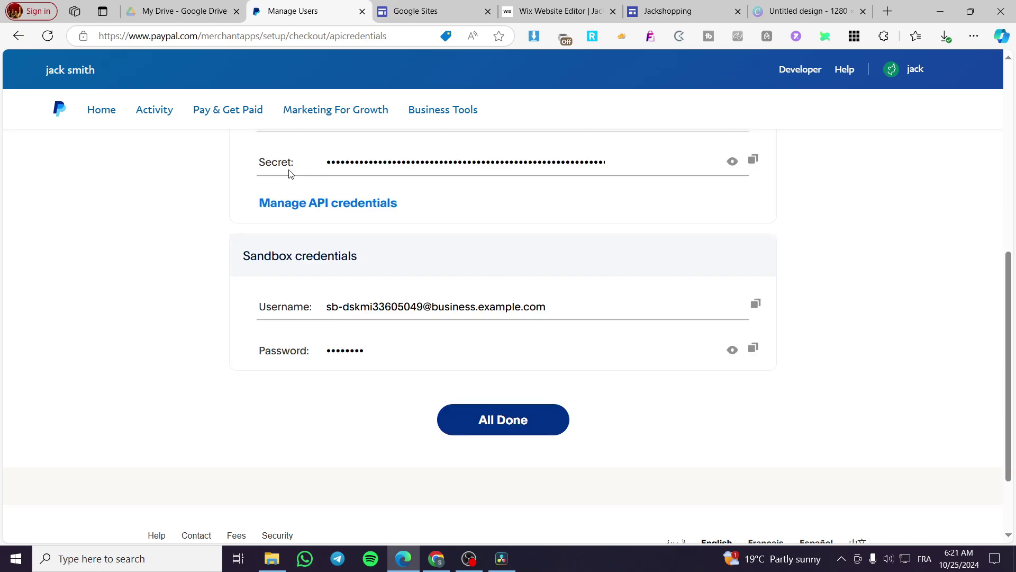
Step: Review the sandbox and live API credentials for the site integration, mark it all done and return to the home page
scroll(323, 222, up, 2)
scroll(352, 284, down, 3)
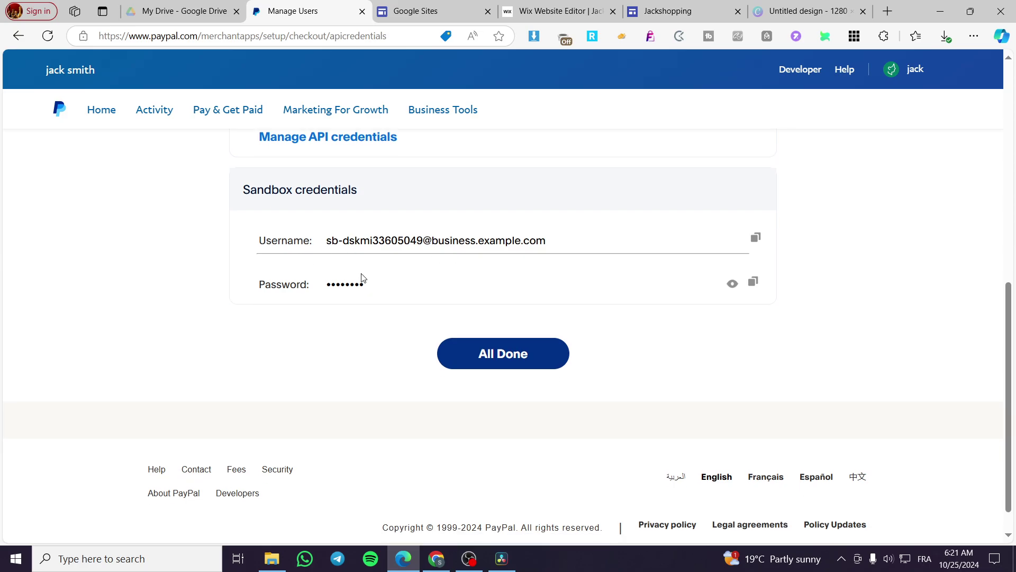
scroll(363, 279, up, 8)
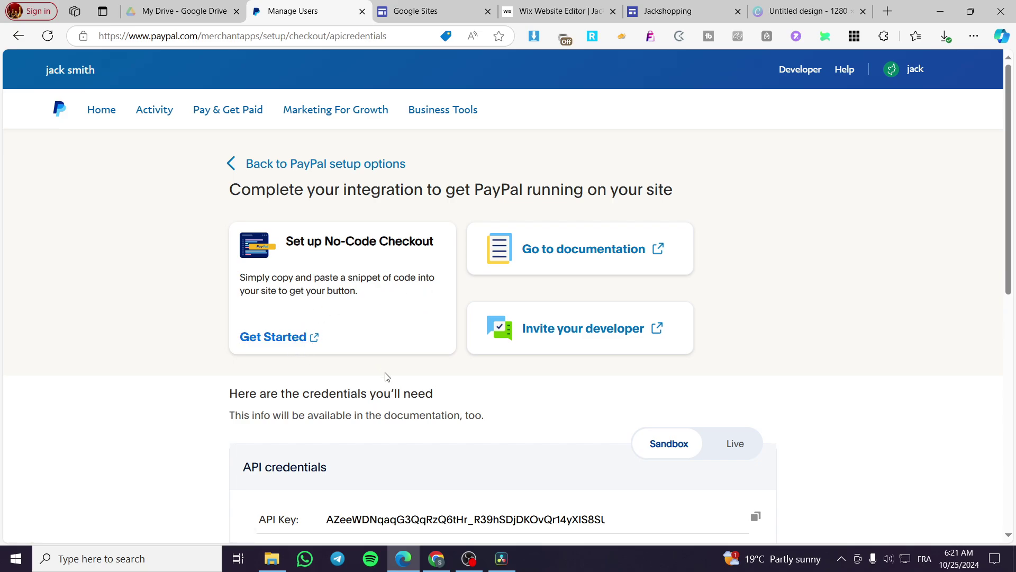
scroll(667, 407, down, 2)
click(732, 316)
click(688, 315)
scroll(597, 312, down, 6)
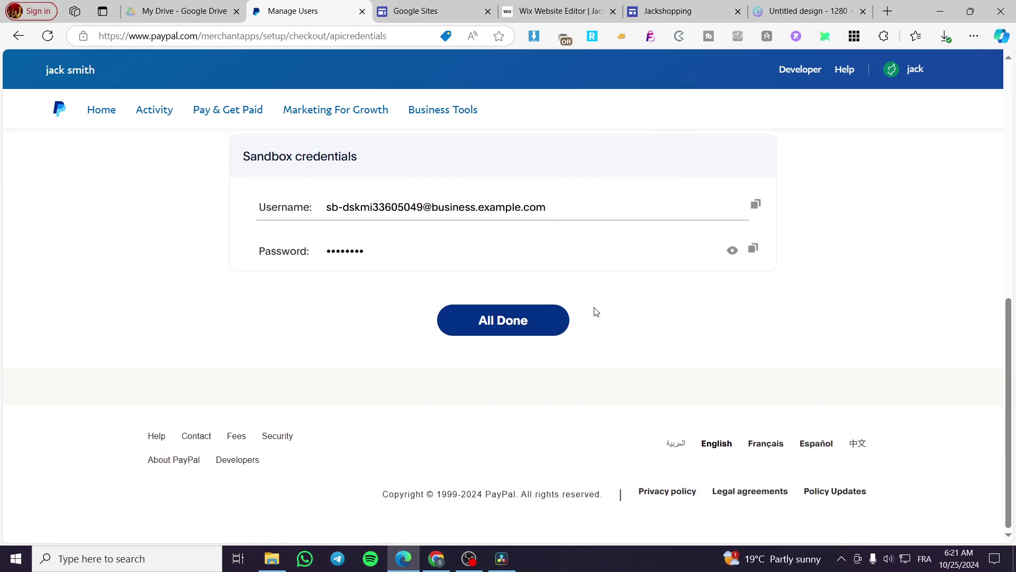
click(501, 320)
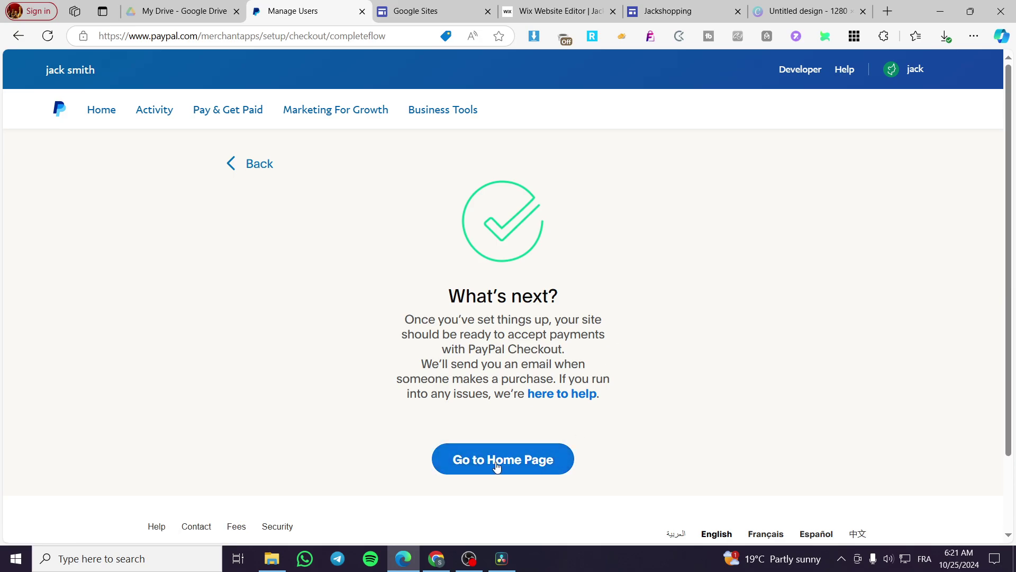
click(497, 465)
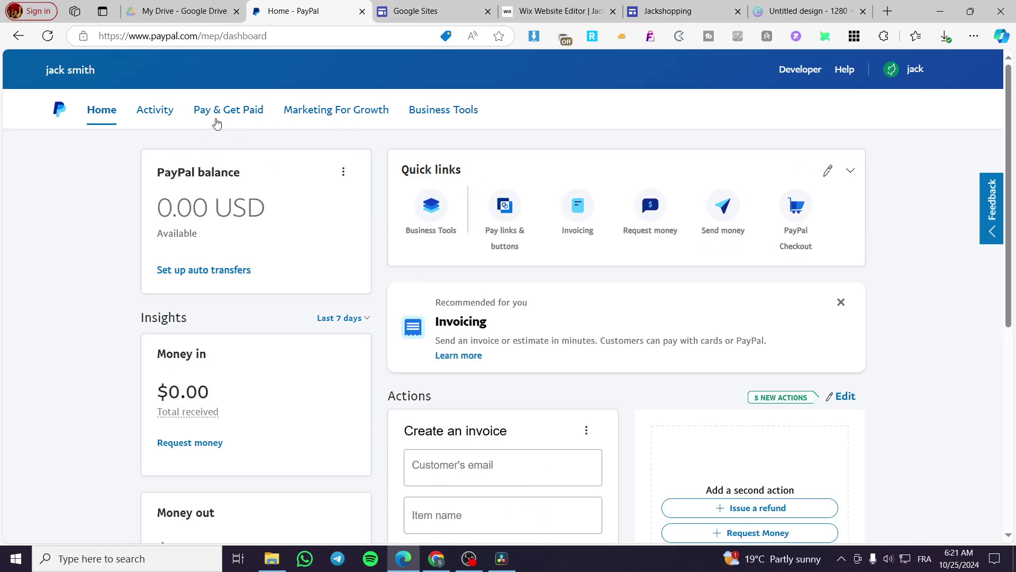
Step: Start the PayPal Checkout setup again and choose the no-coding Pay Links and Buttons option
mouse_move(271, 118)
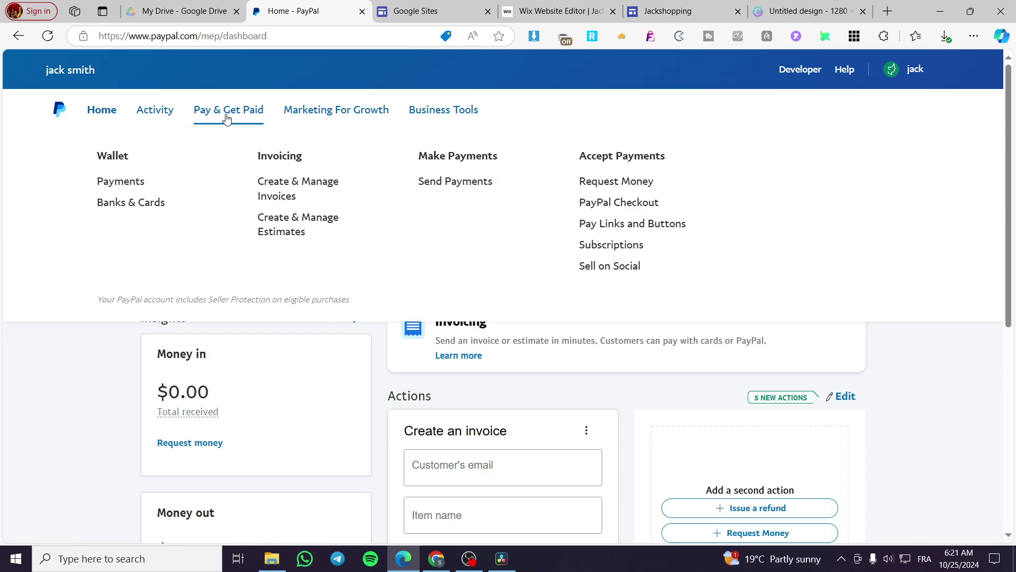
click(622, 211)
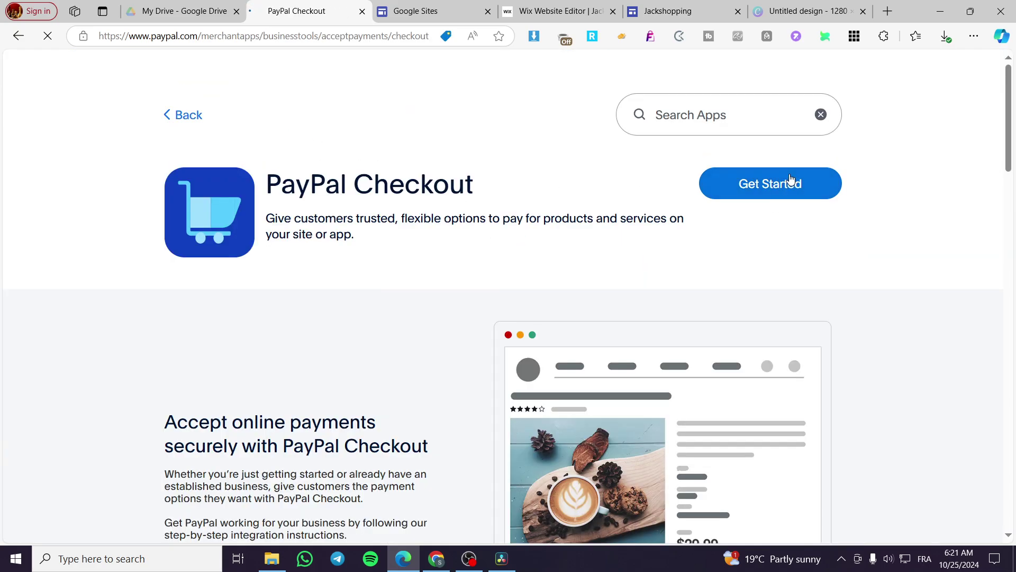
click(788, 182)
scroll(536, 266, down, 3)
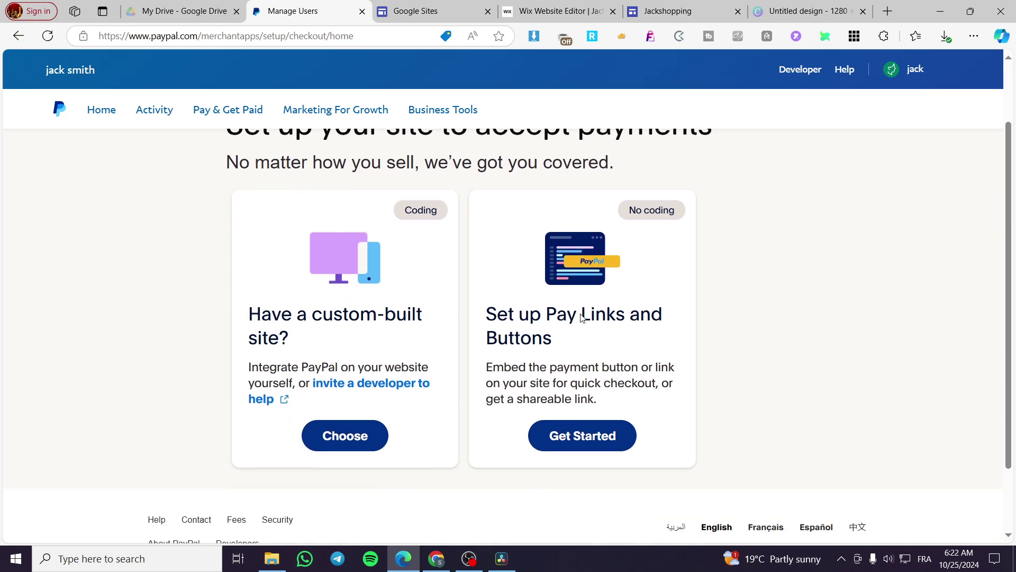
click(591, 390)
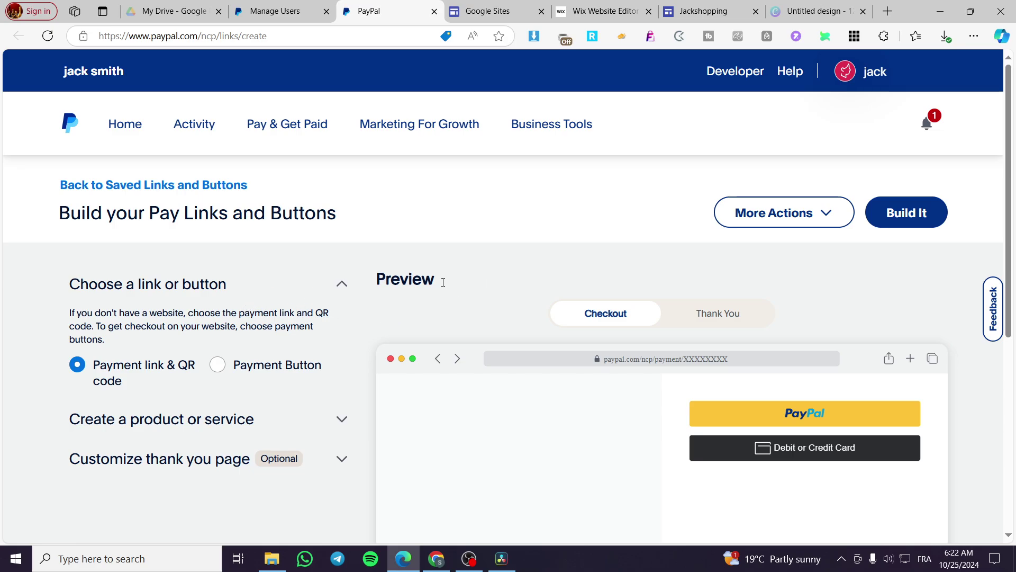
Step: Compare the payment link and QR code option with the payment button option and select Payment Button
click(565, 311)
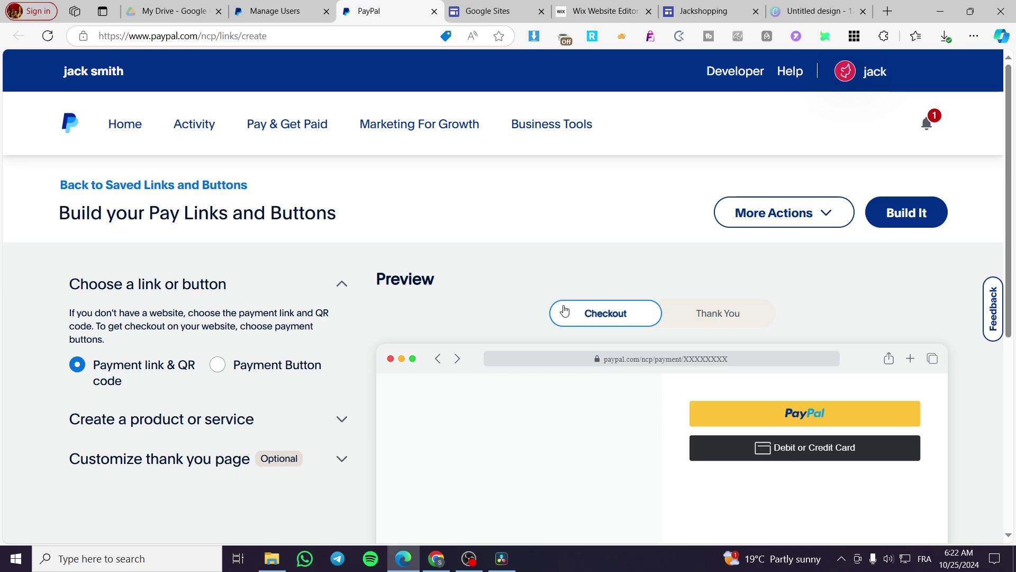
scroll(376, 344, down, 1)
scroll(373, 341, up, 1)
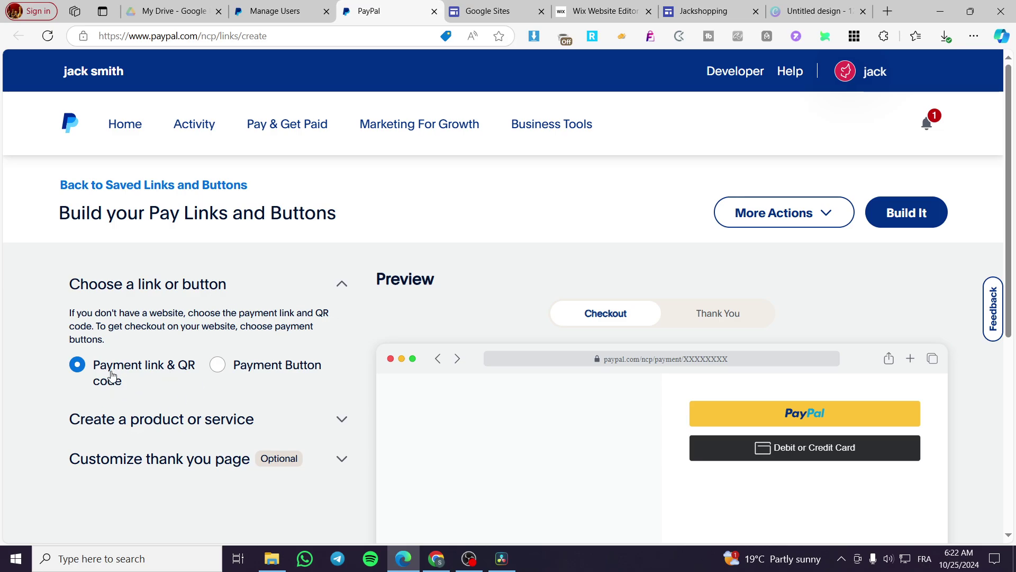
scroll(111, 376, down, 2)
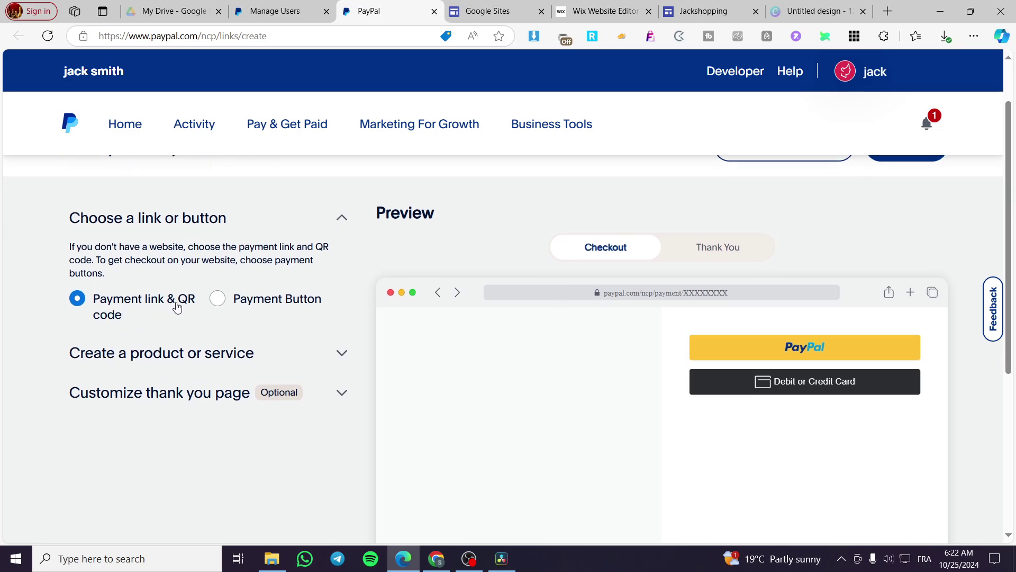
click(263, 311)
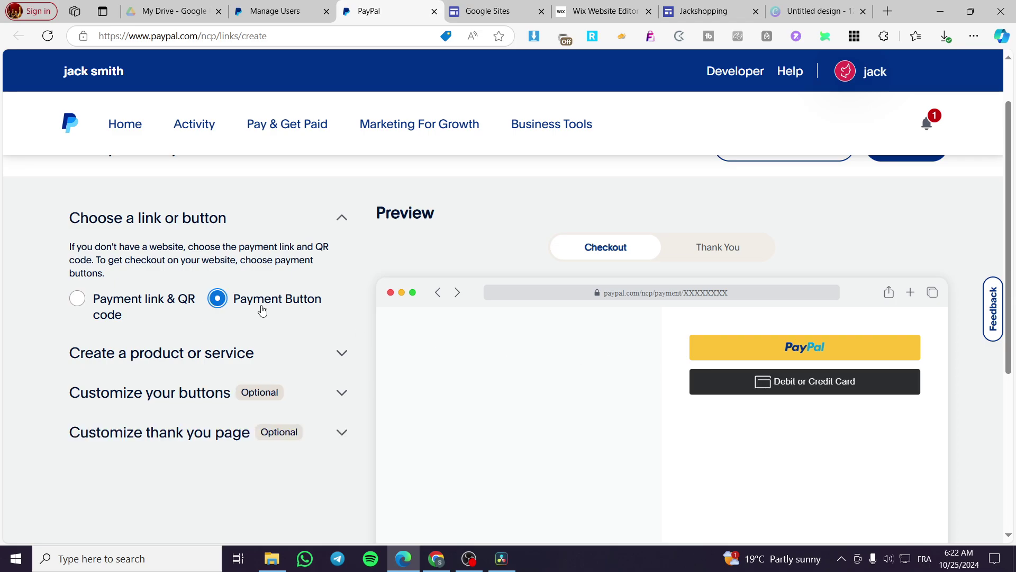
click(123, 319)
click(254, 301)
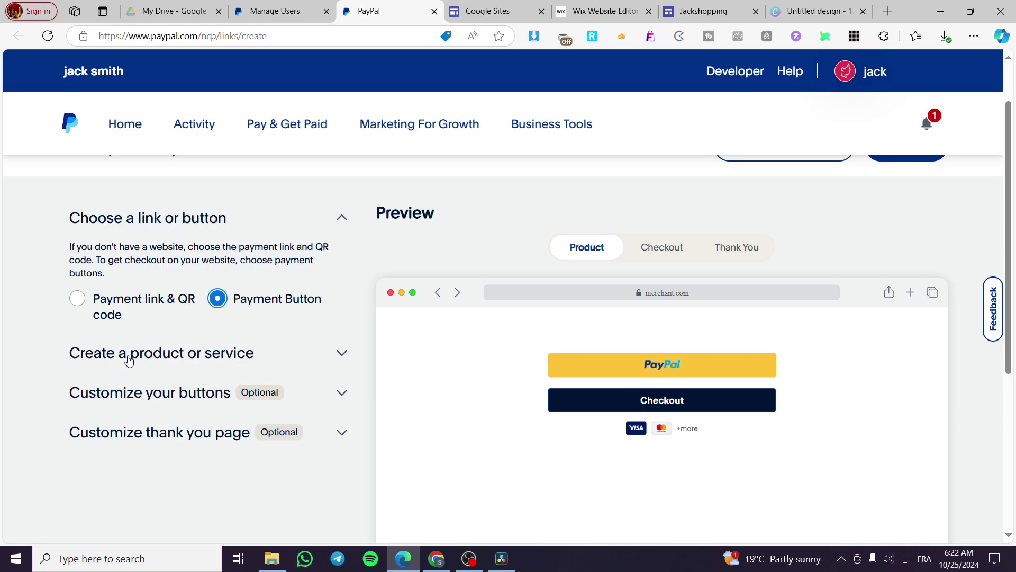
Step: Open the button customization settings, try the Single button type and switch back to Stacked buttons
click(163, 359)
click(139, 351)
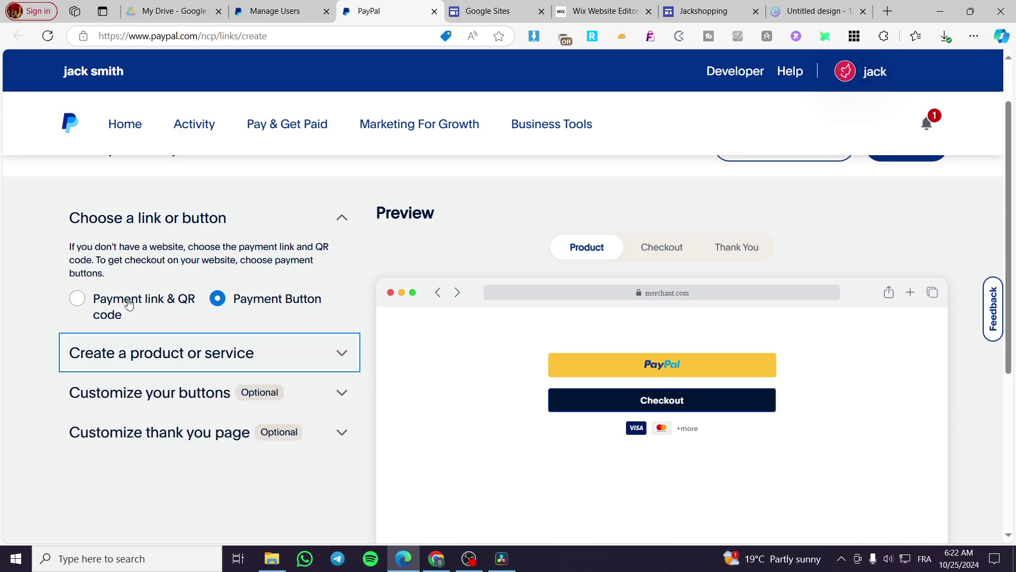
click(186, 405)
scroll(188, 403, down, 5)
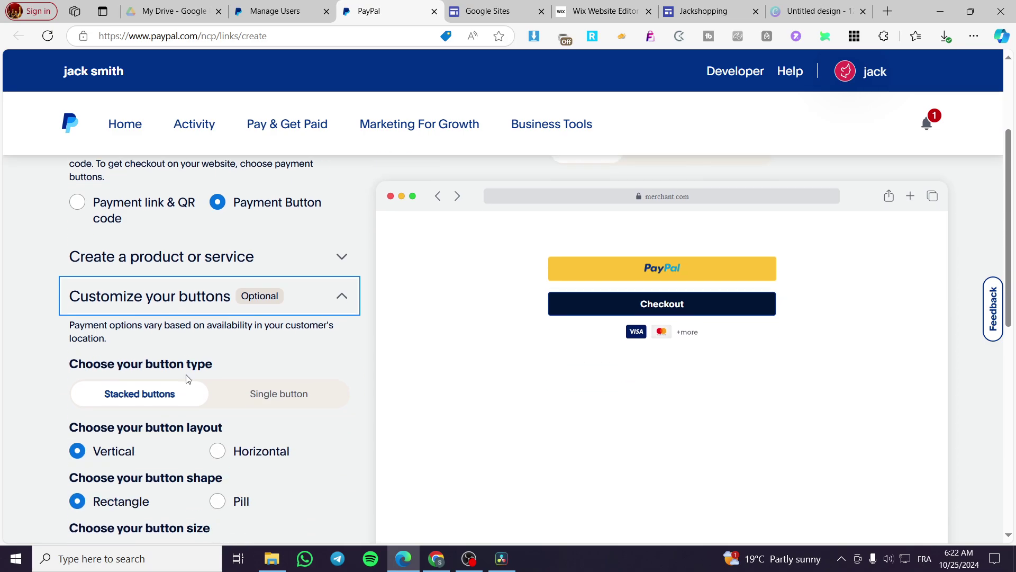
scroll(159, 344, up, 1)
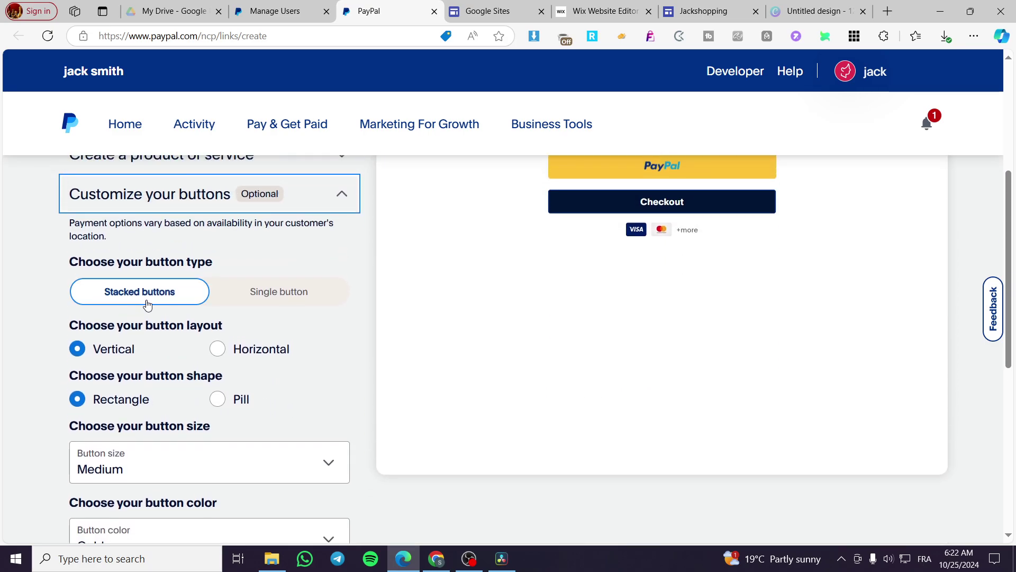
click(277, 293)
scroll(555, 333, up, 2)
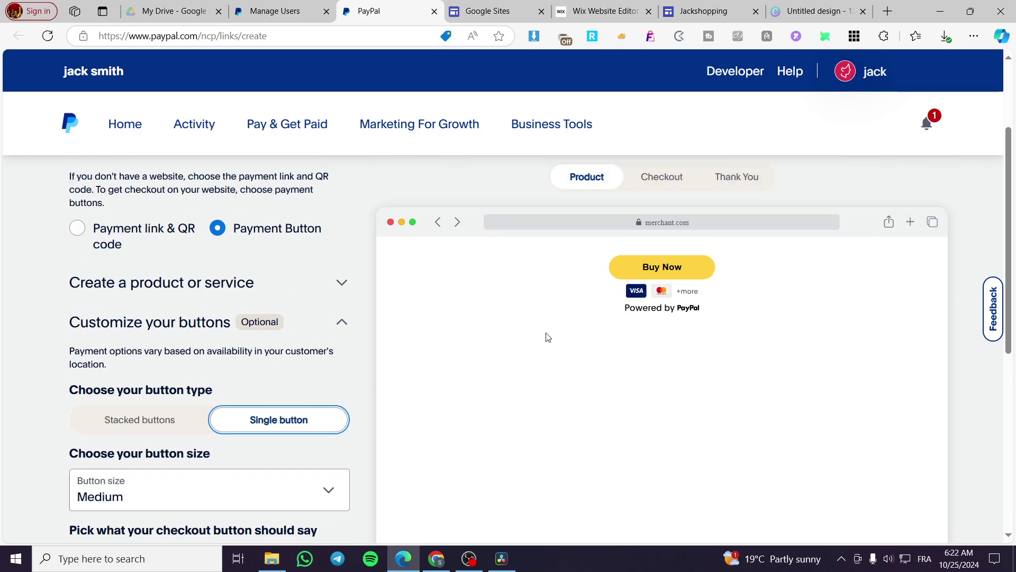
click(139, 427)
Step: Look through the stacked buttons' layout, shape, size, color and text options
scroll(209, 357, down, 7)
scroll(199, 356, up, 9)
click(182, 301)
click(225, 299)
scroll(233, 374, down, 2)
scroll(233, 374, down, 10)
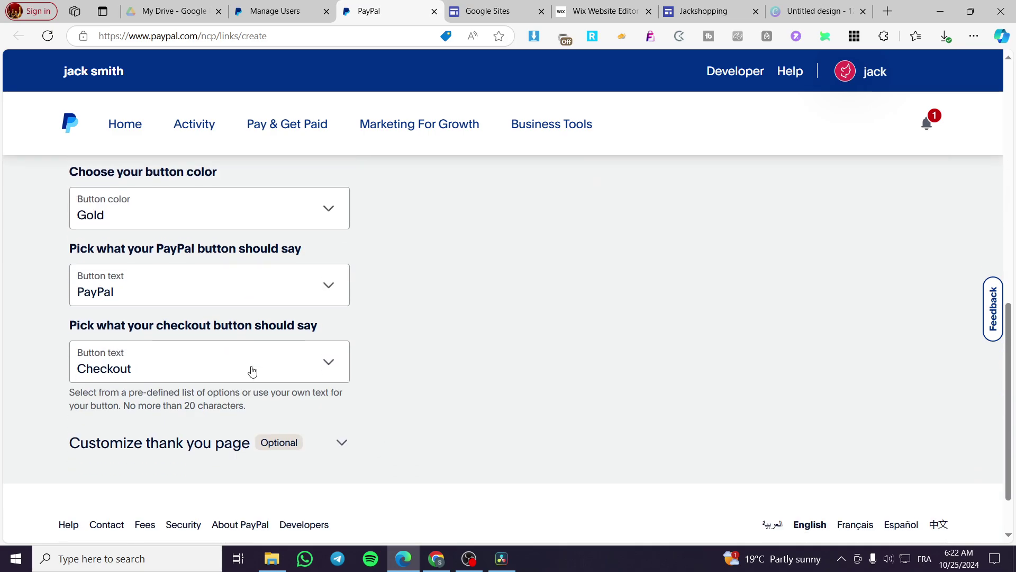
Step: Expand the thank you page customization and examine the Thank You, Checkout and Product previews of the payment button
click(202, 382)
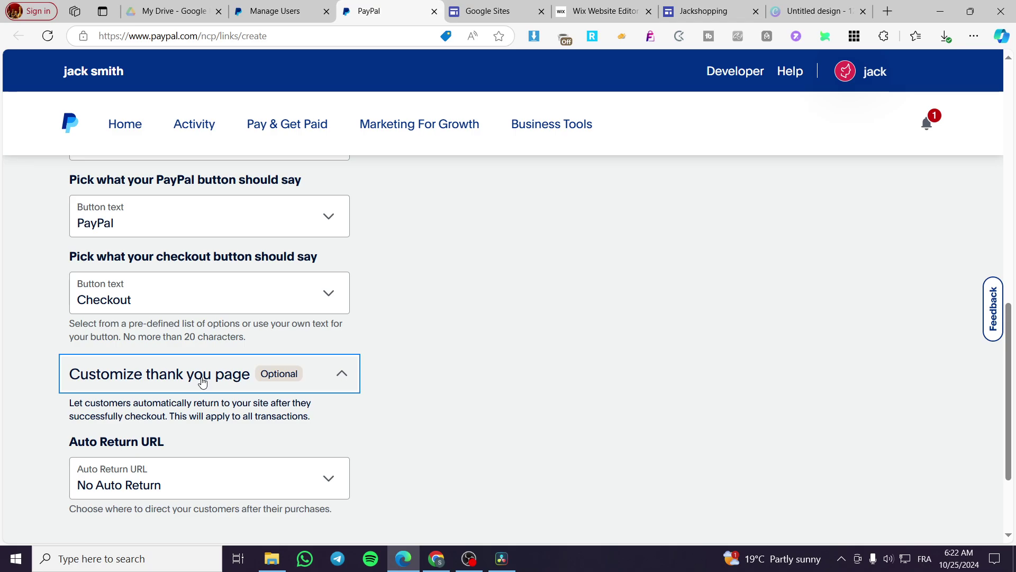
scroll(200, 381, up, 12)
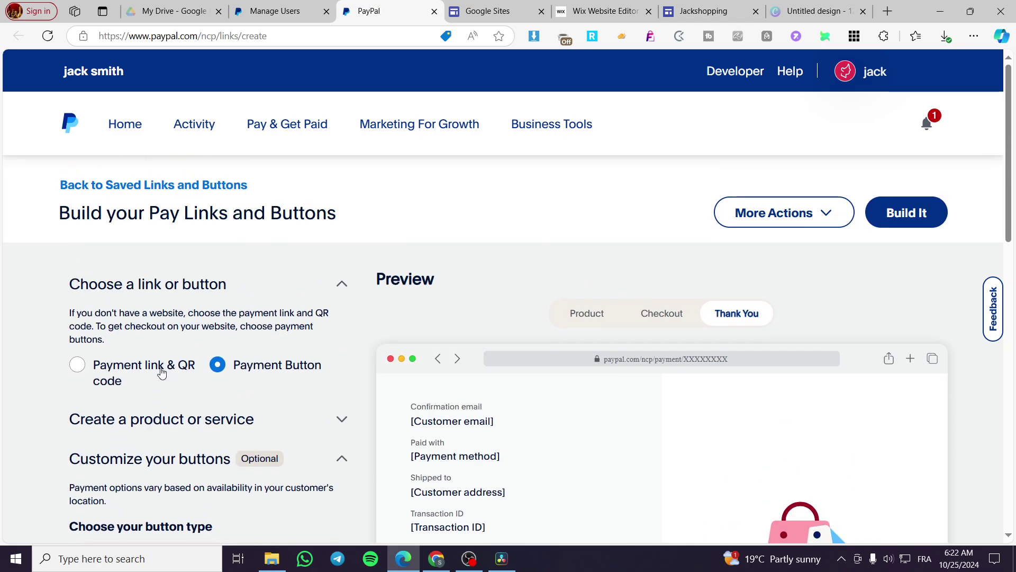
scroll(661, 371, down, 5)
scroll(715, 352, up, 5)
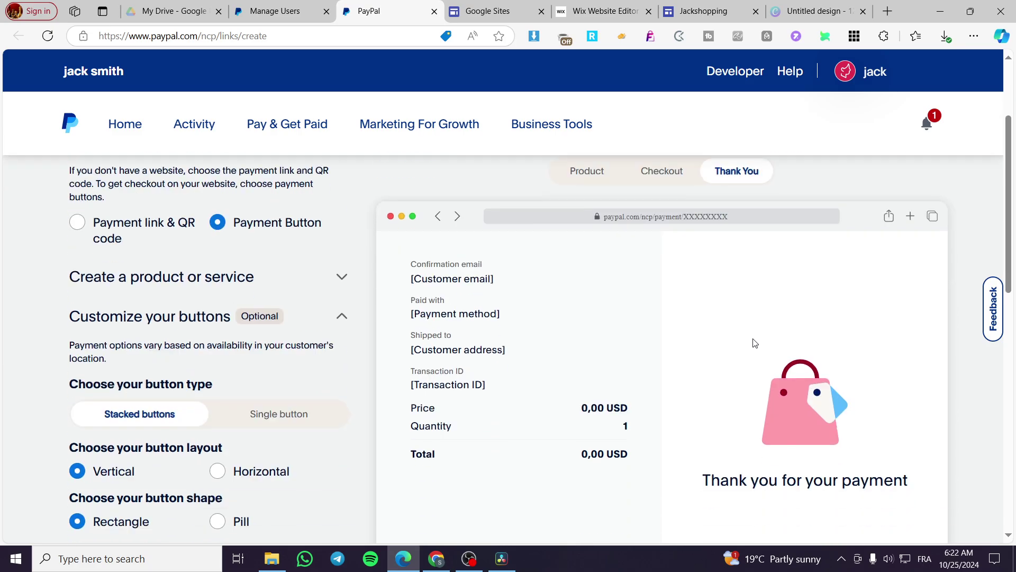
click(657, 313)
click(588, 314)
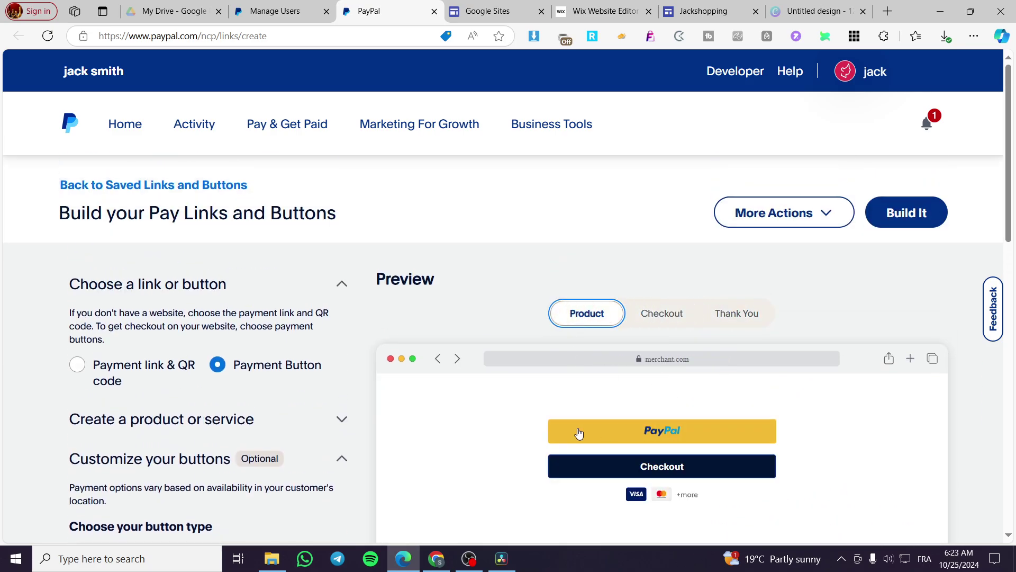
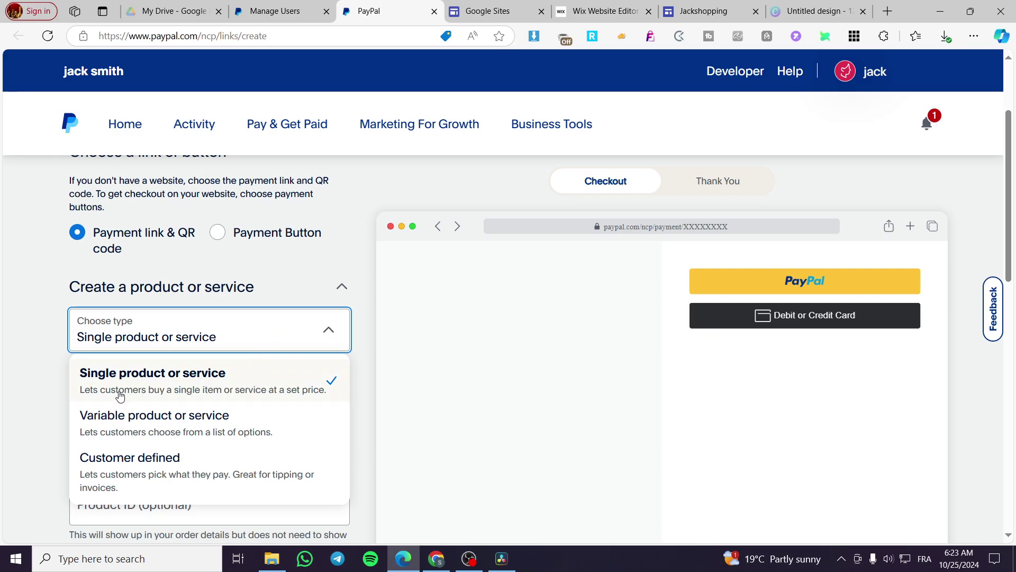
Step: Choose the single product or service type and define it as T-Shirt with product ID 24G0001
click(187, 372)
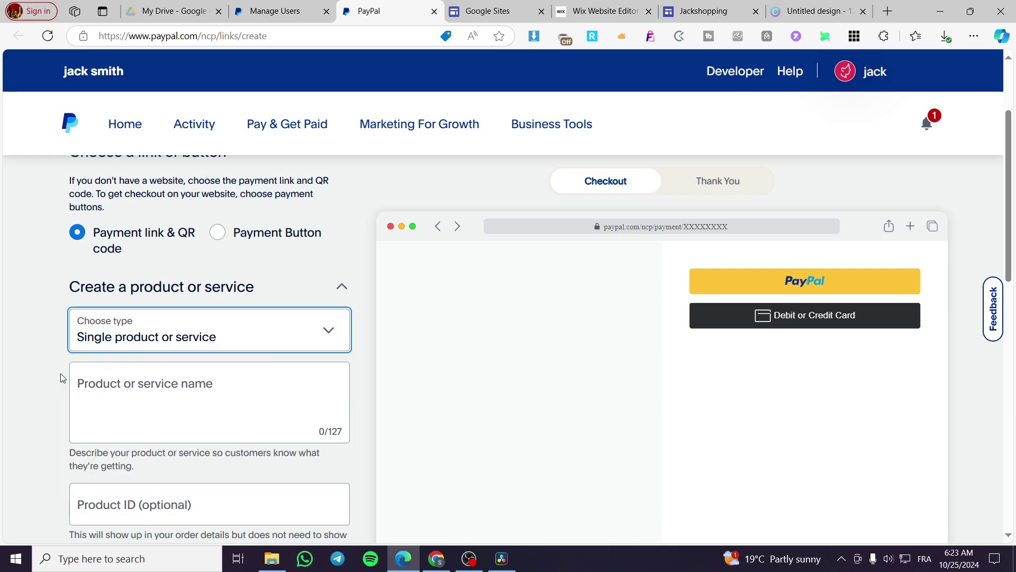
click(183, 391)
scroll(184, 391, down, 1)
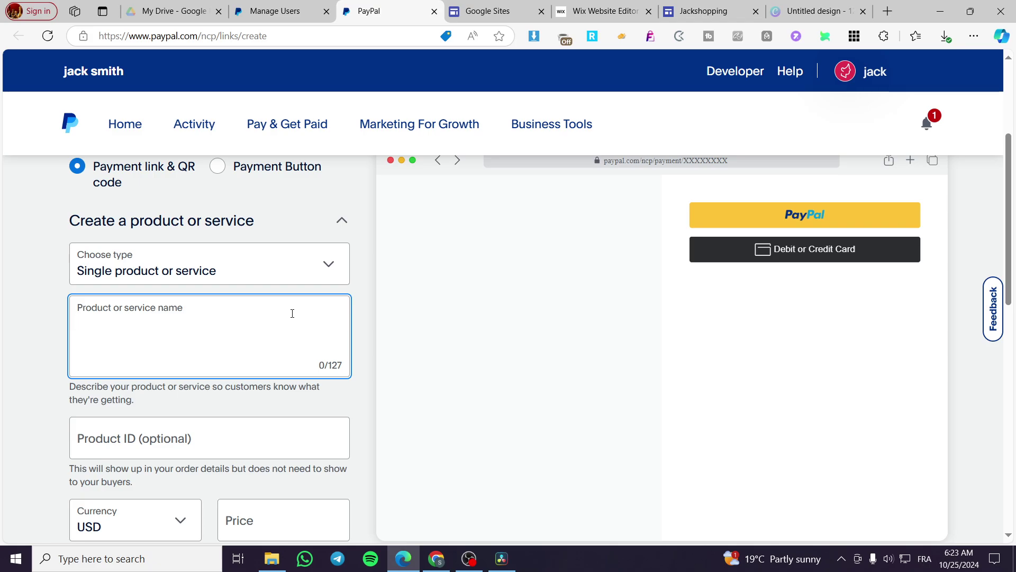
text(T-Shirt)
scroll(170, 351, down, 2)
click(121, 315)
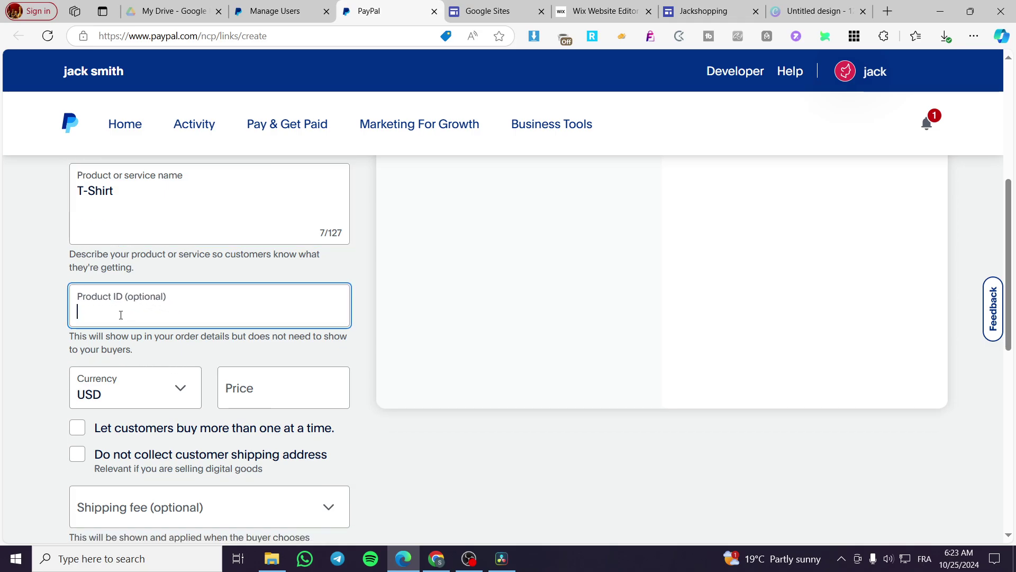
text(24G0001)
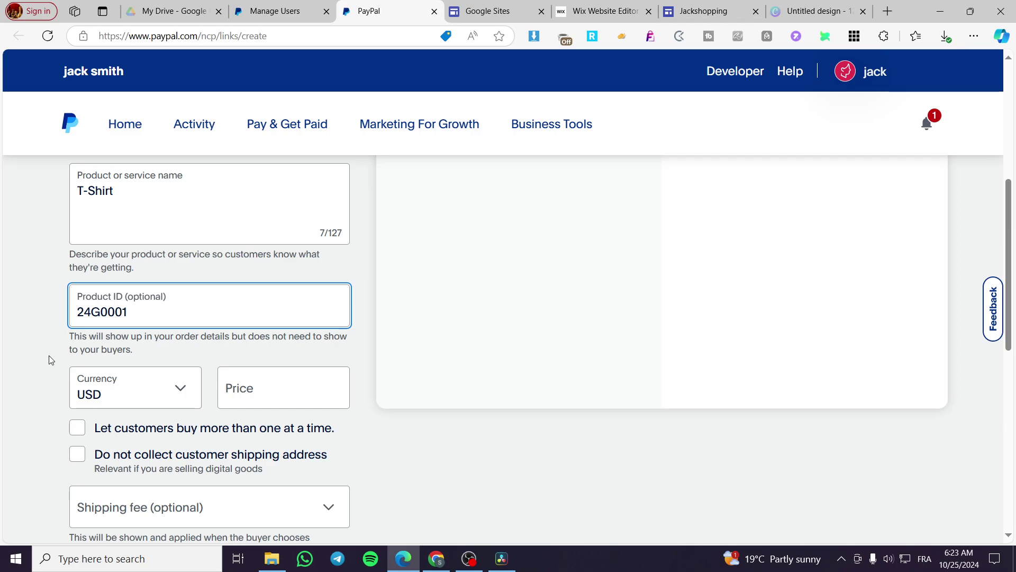
Step: Set the price to 25,99 USD and let customers buy more than one at a time, with a maximum quantity of 99
scroll(50, 360, down, 1)
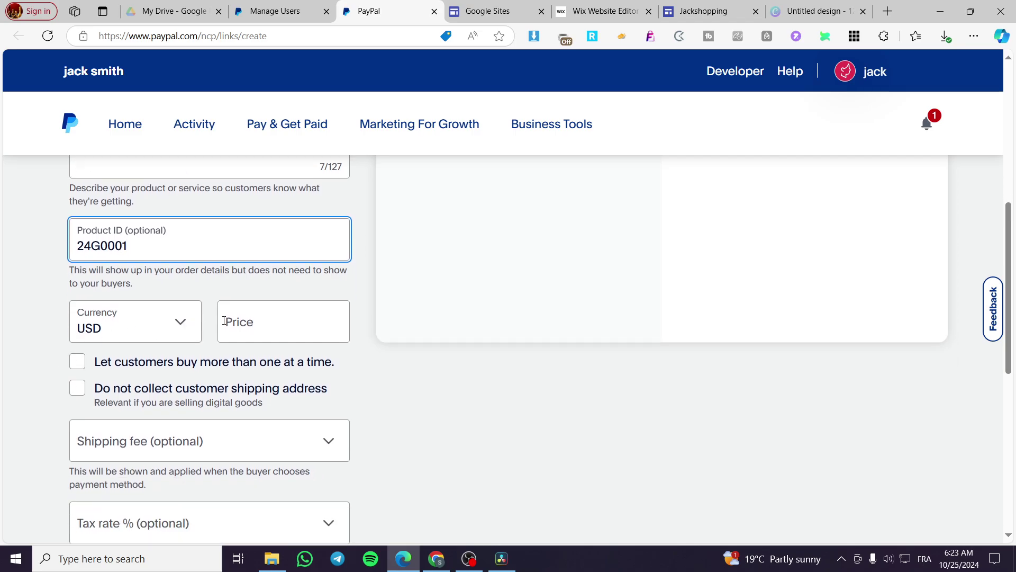
click(159, 325)
click(286, 319)
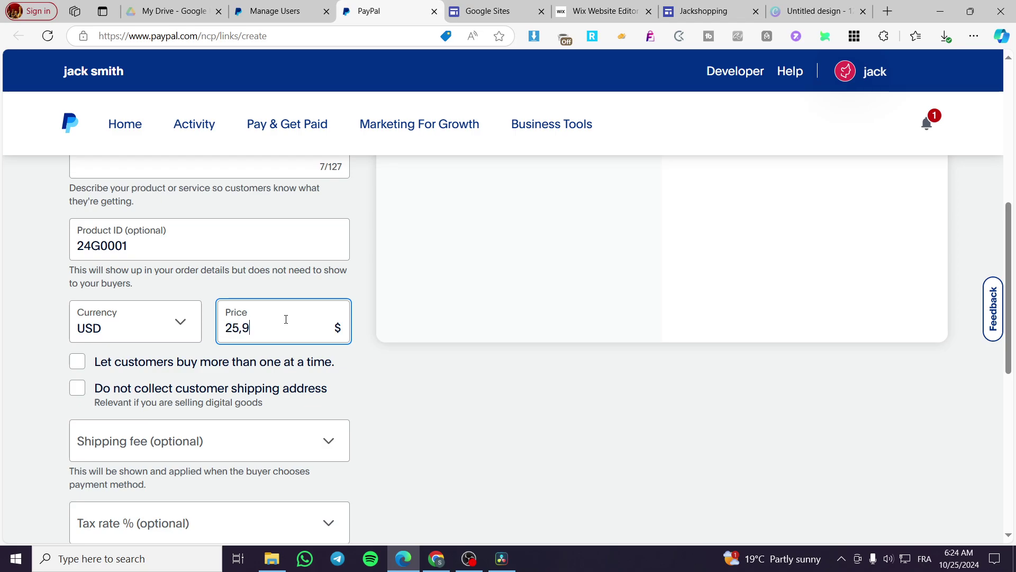
click(100, 364)
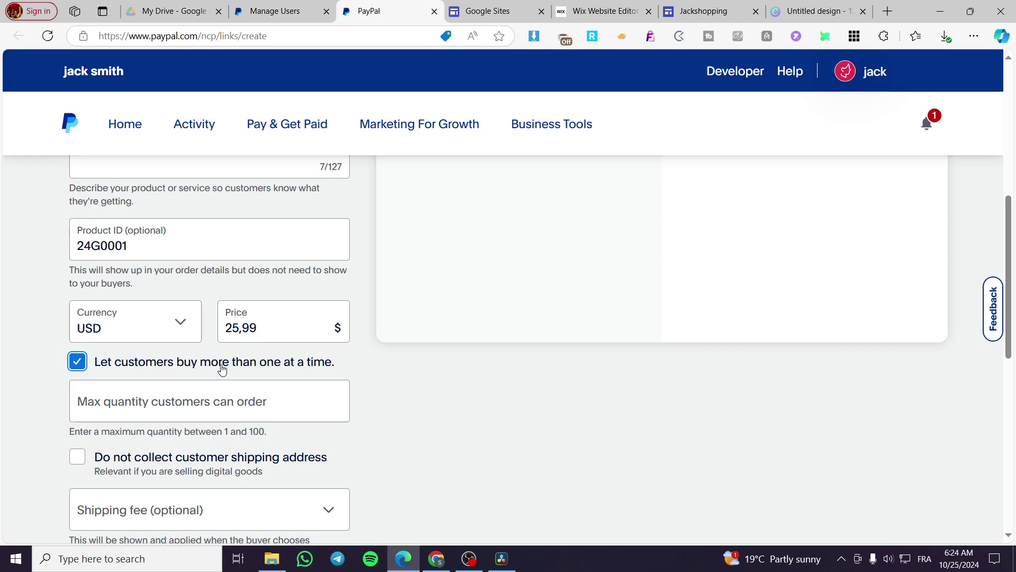
click(249, 402)
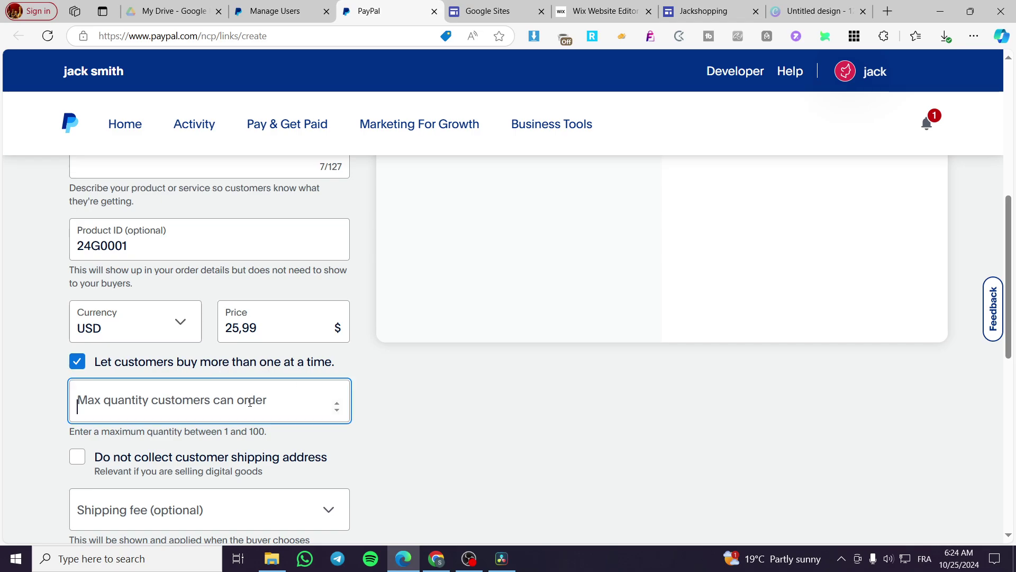
text(99)
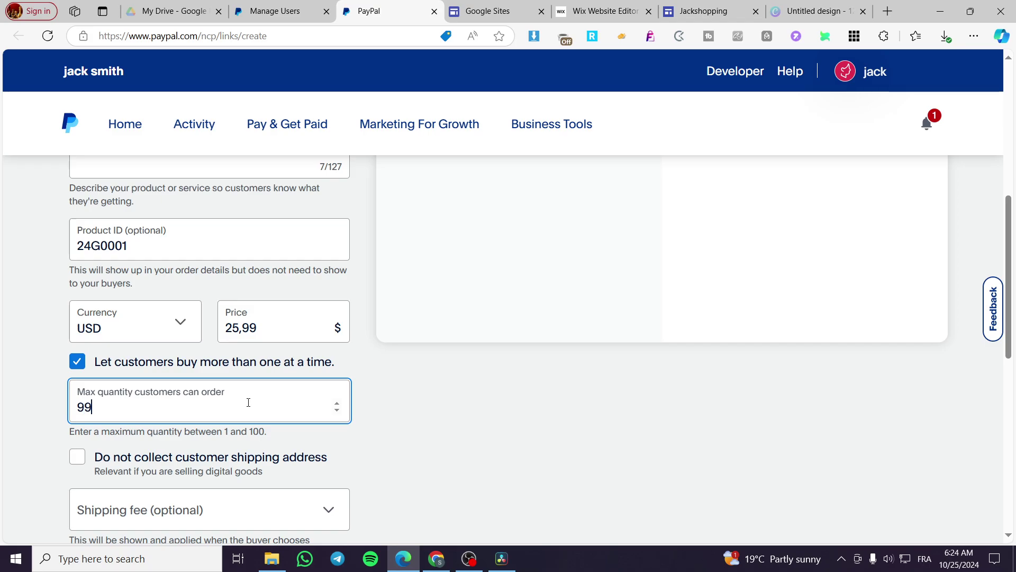
click(27, 421)
Step: Check the product's checkout preview and apply a specific shipping fee of 20,00 USD
scroll(77, 318, down, 2)
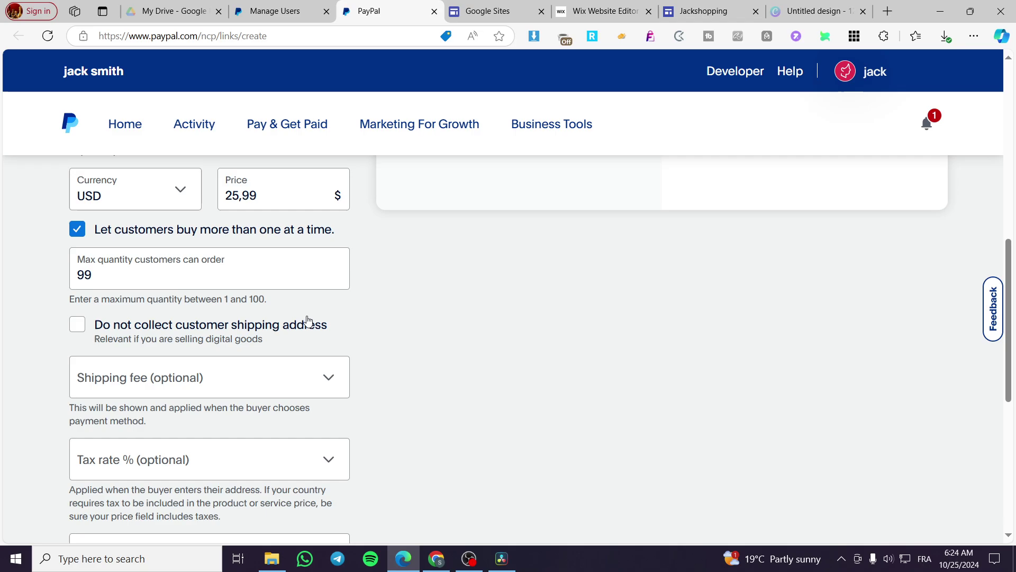
click(106, 379)
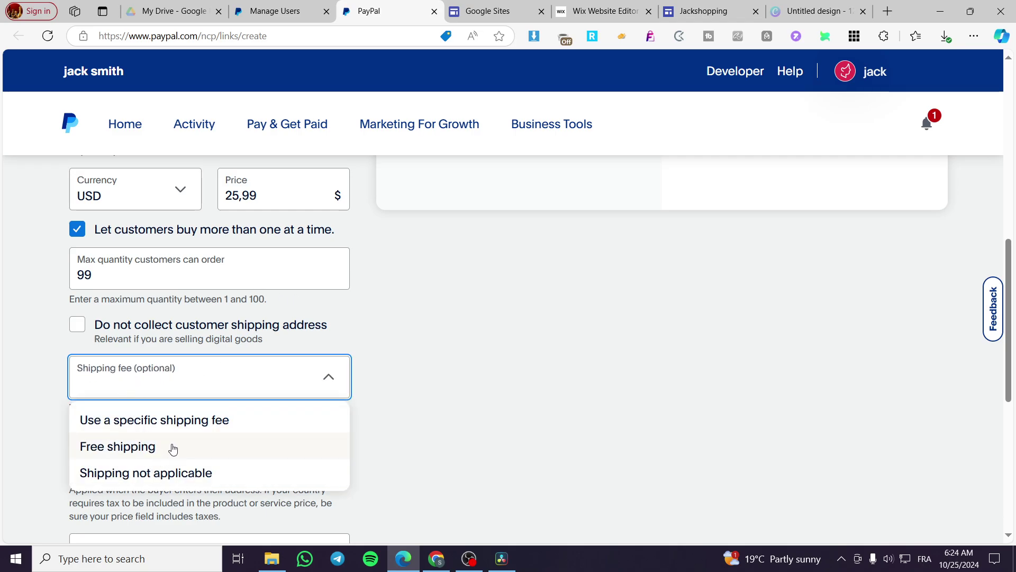
scroll(379, 404, up, 8)
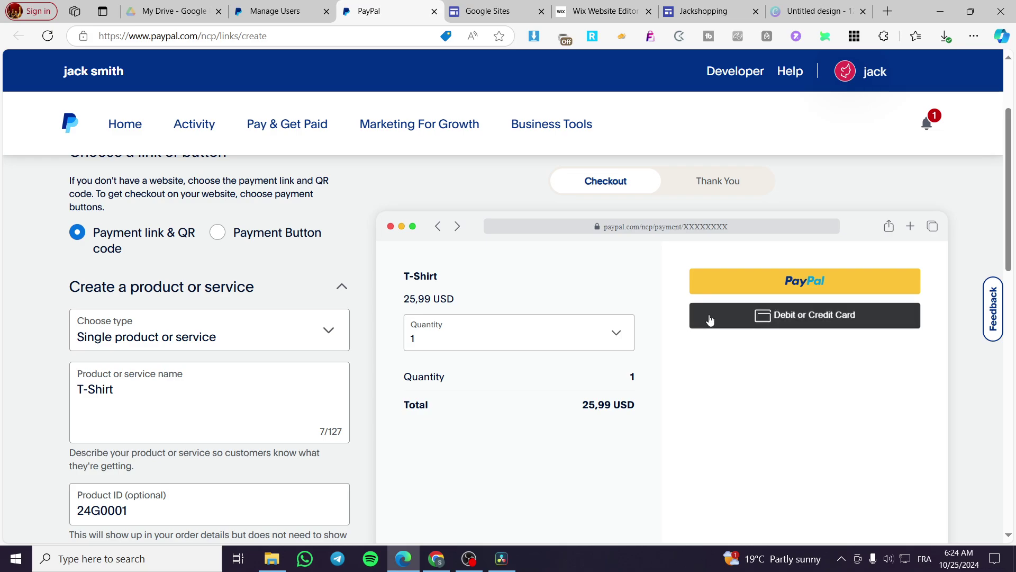
scroll(313, 330, down, 4)
scroll(312, 331, down, 2)
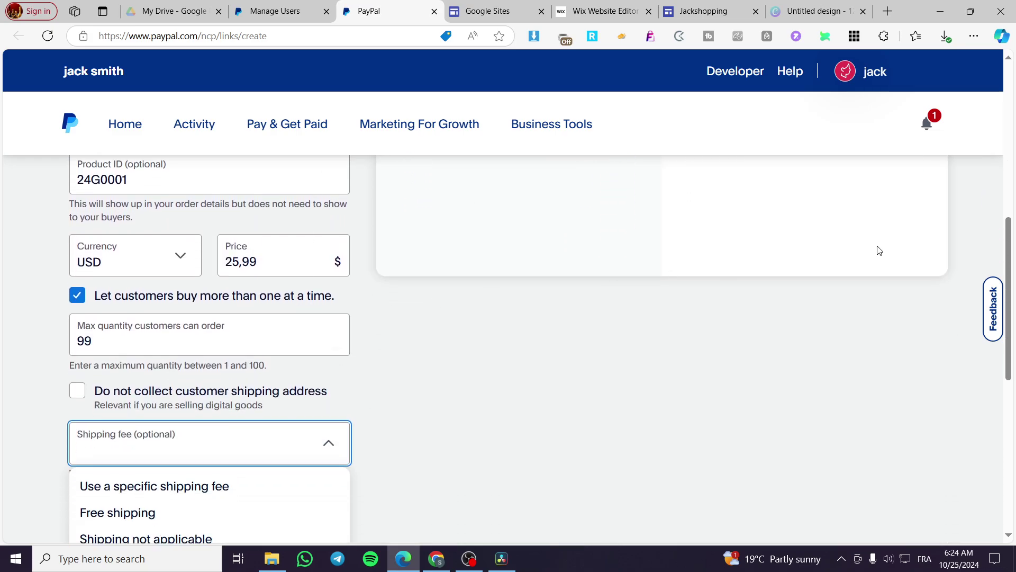
scroll(513, 363, up, 8)
scroll(597, 356, down, 7)
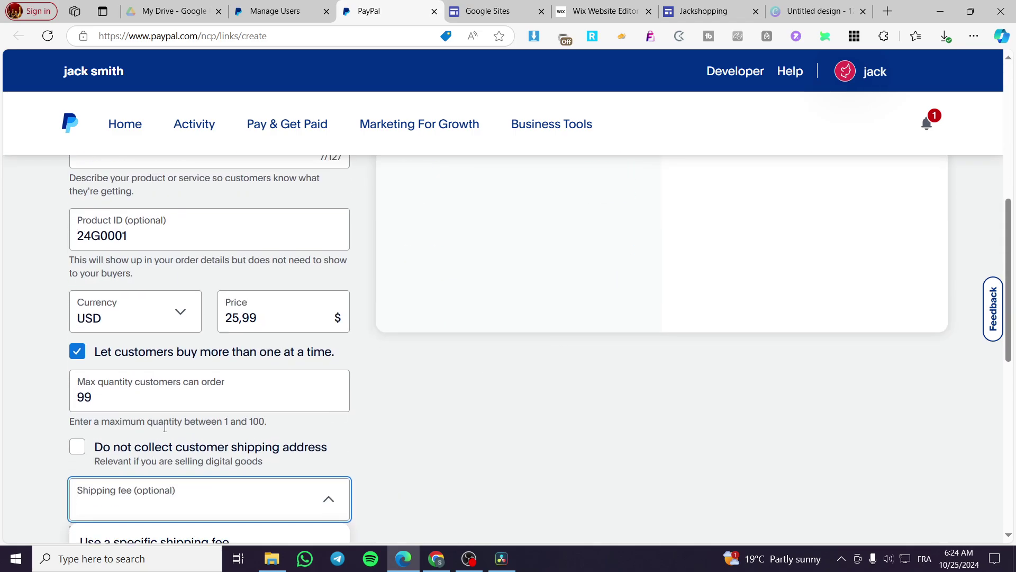
scroll(165, 428, down, 2)
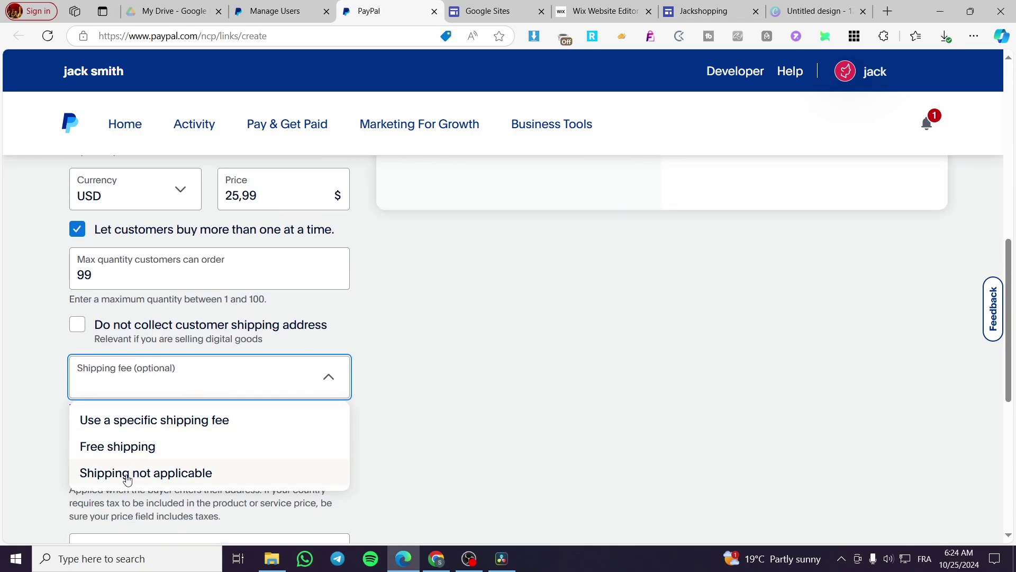
click(143, 422)
click(167, 453)
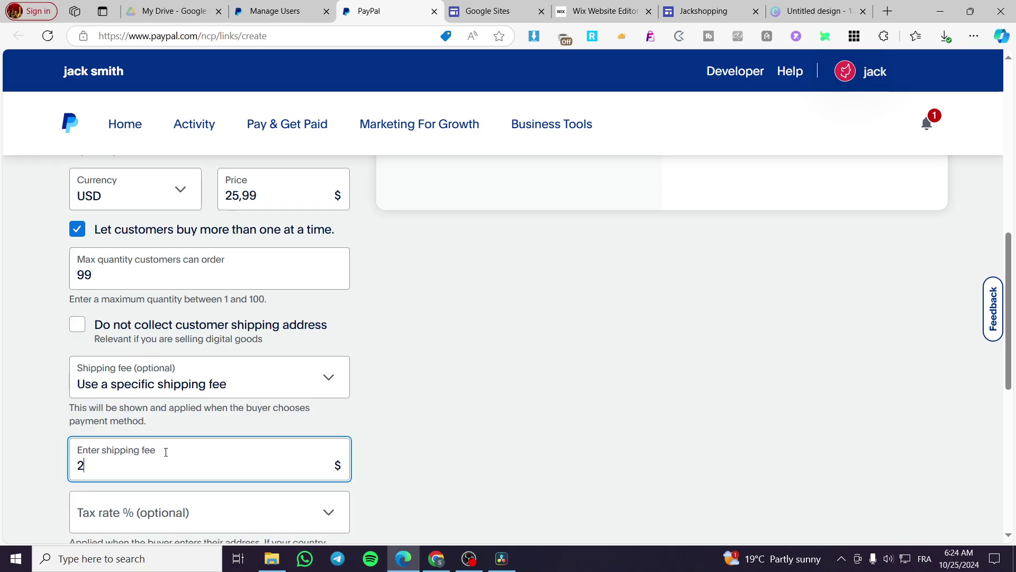
click(527, 422)
Step: Look at the customer notes label, try a custom Auto Return URL and switch back to No Auto Return
scroll(313, 401, down, 4)
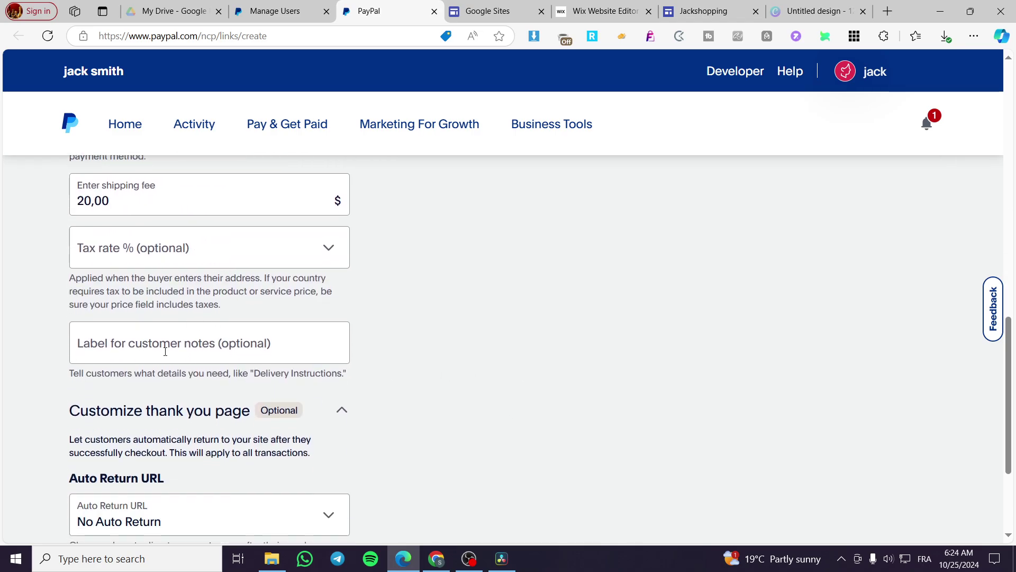
click(242, 351)
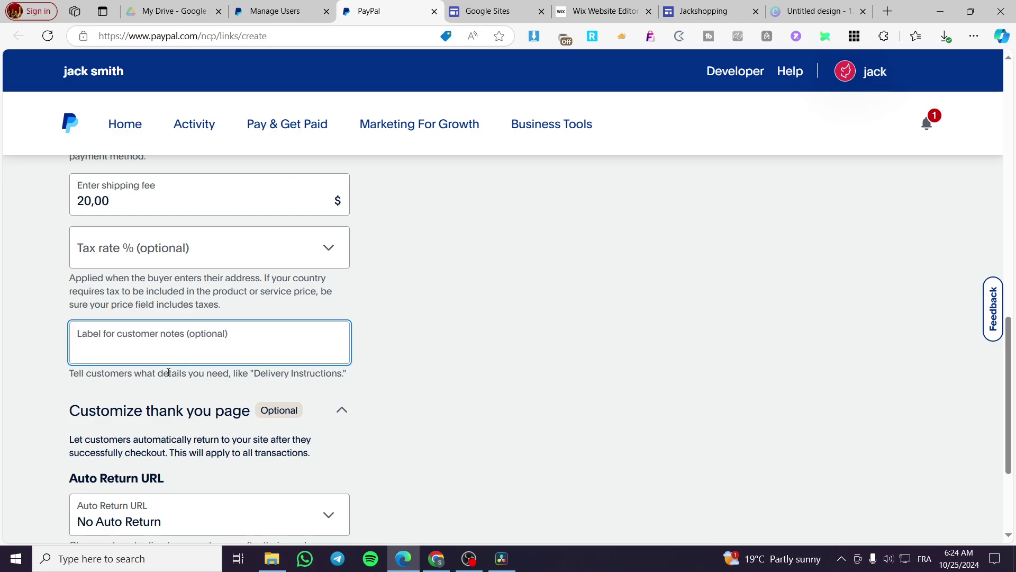
scroll(247, 363, down, 2)
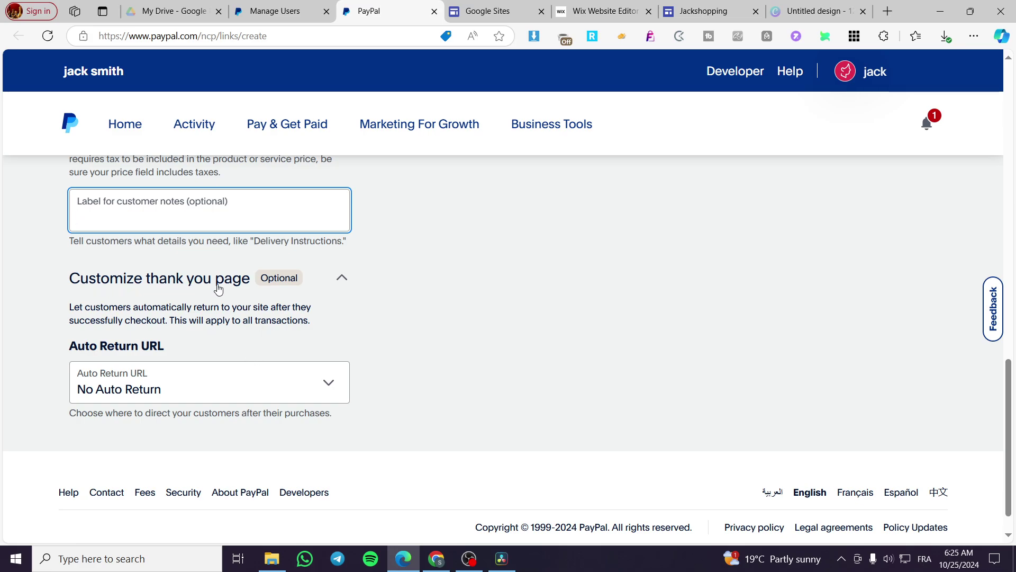
click(254, 384)
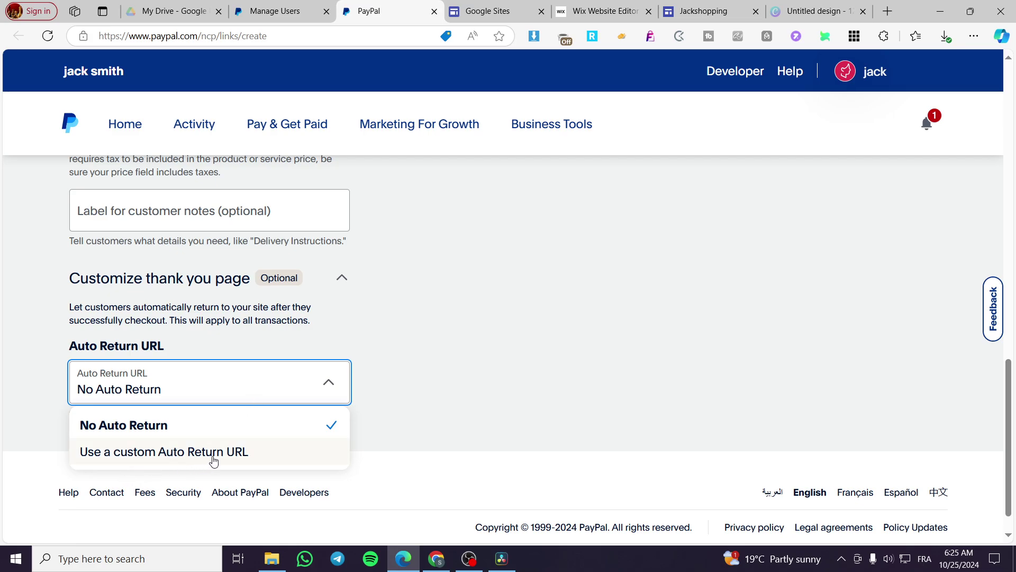
click(251, 456)
click(170, 400)
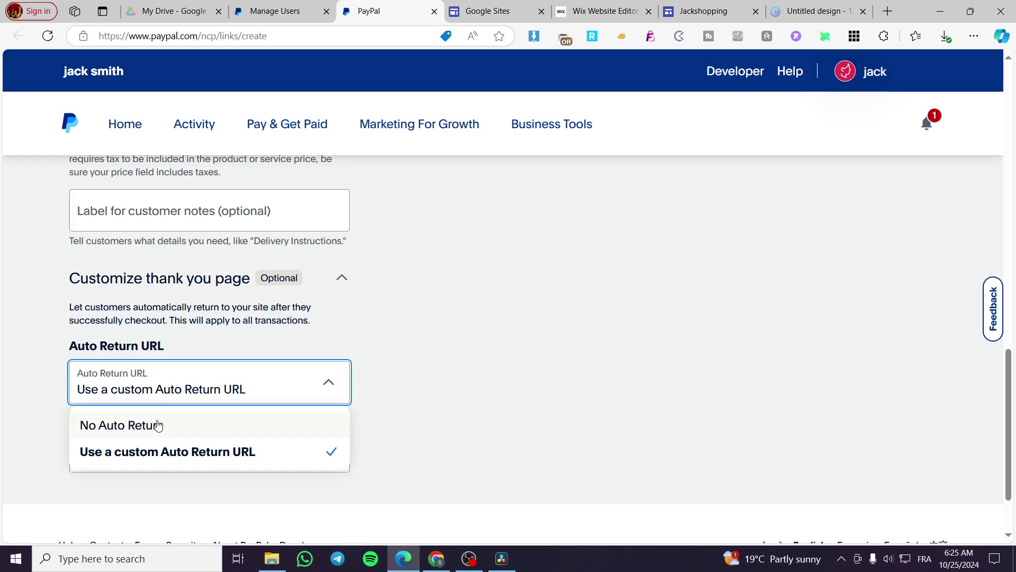
click(154, 424)
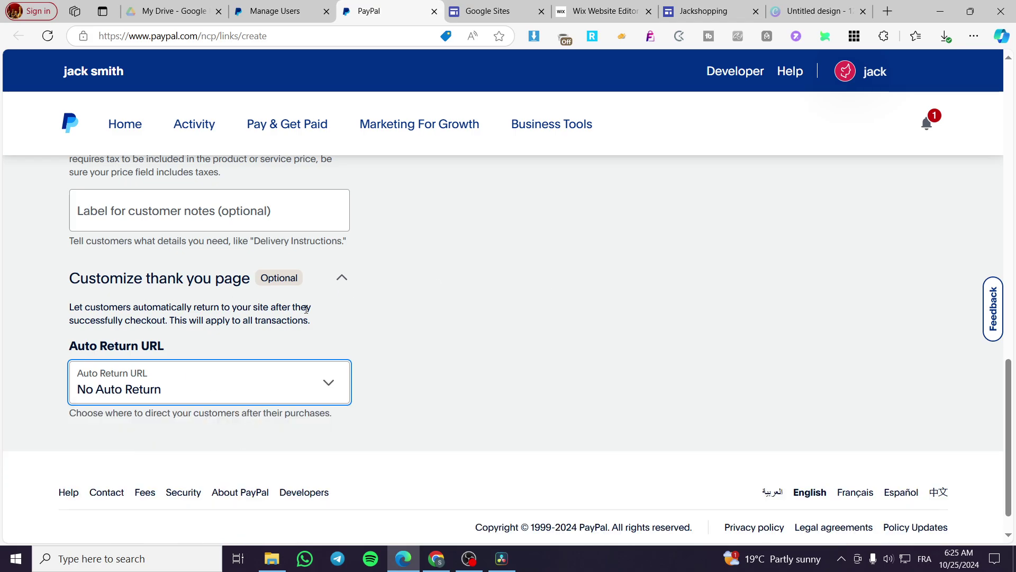
Step: Check the Thank You and Checkout previews of the T-Shirt listing and build the payment link
scroll(306, 308, up, 15)
click(740, 246)
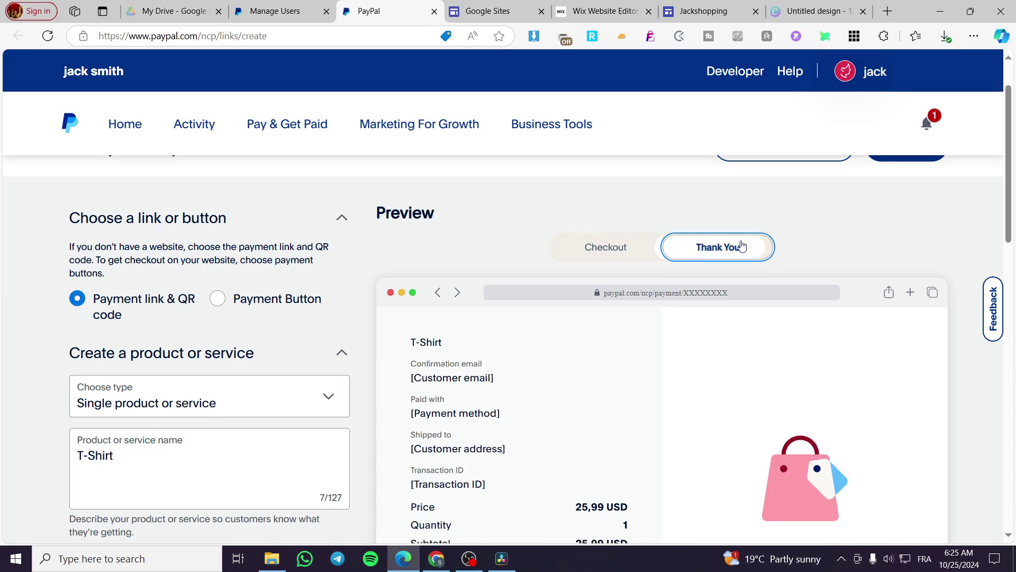
scroll(653, 429, down, 5)
scroll(494, 427, up, 6)
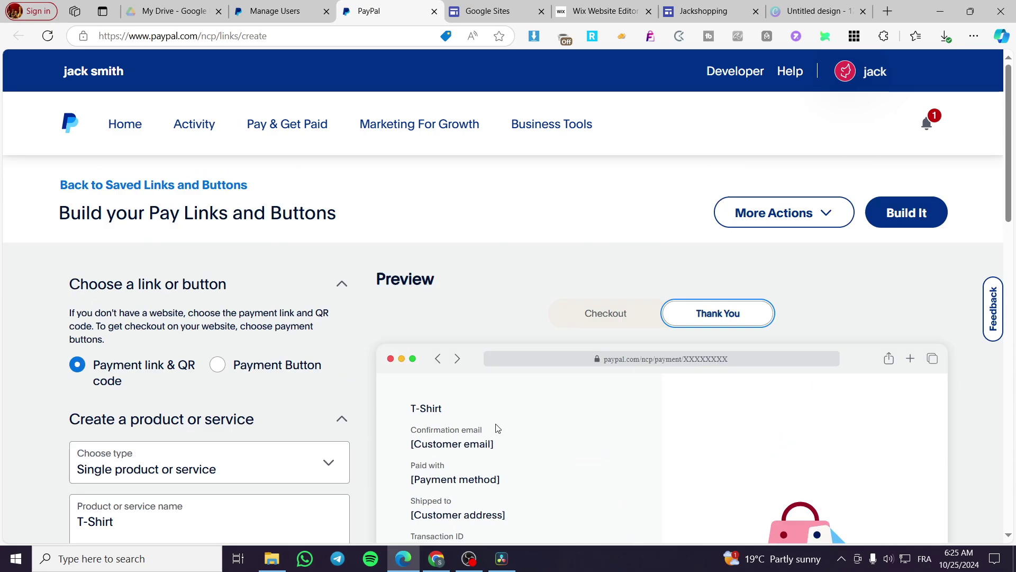
click(608, 303)
scroll(688, 349, down, 5)
scroll(693, 296, up, 4)
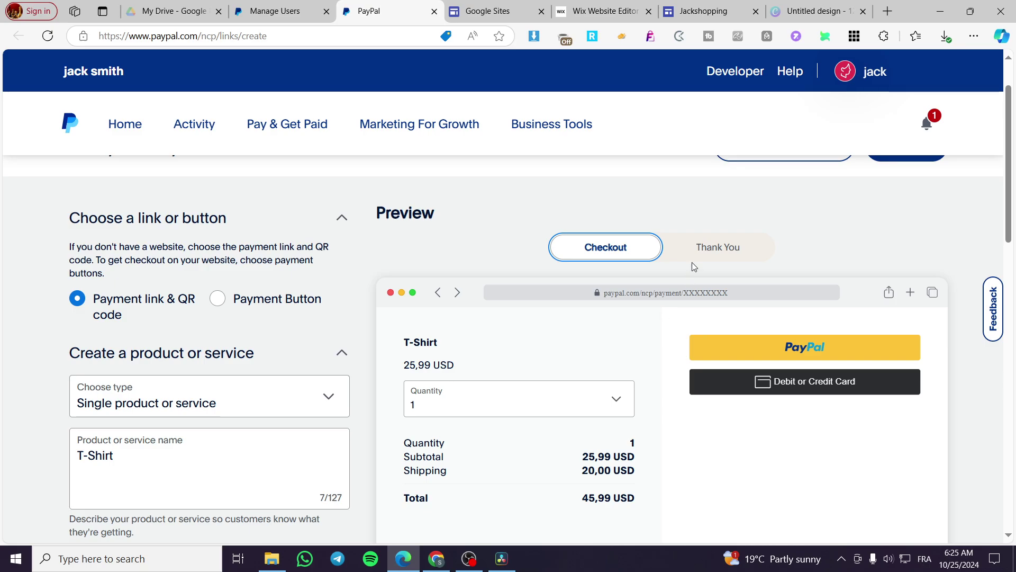
click(683, 247)
click(624, 247)
scroll(541, 354, down, 5)
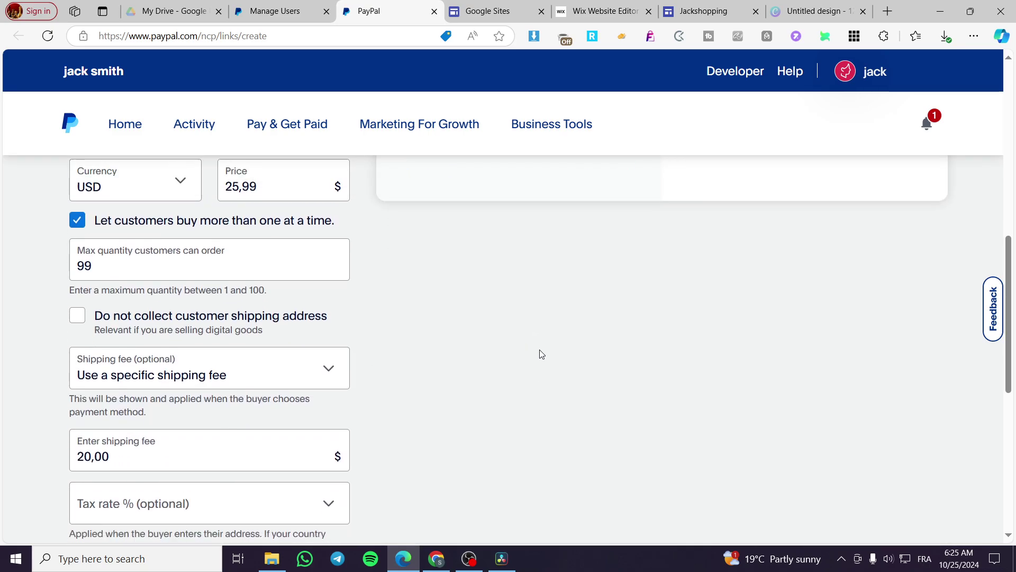
scroll(541, 354, up, 5)
click(905, 211)
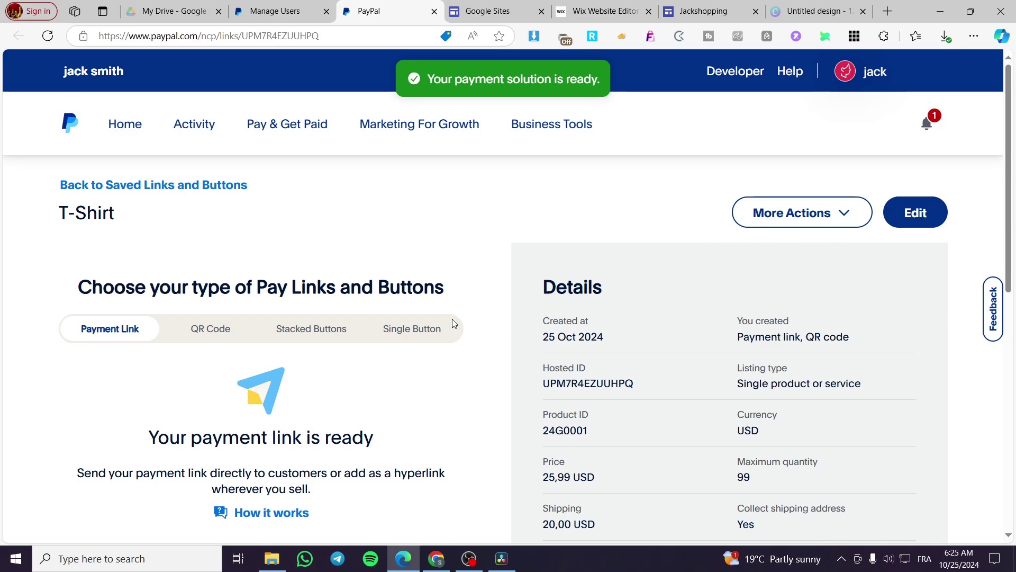
Step: Compare the QR Code, Stacked Buttons and Single Button versions and copy the T-Shirt's payment link
scroll(132, 302, down, 3)
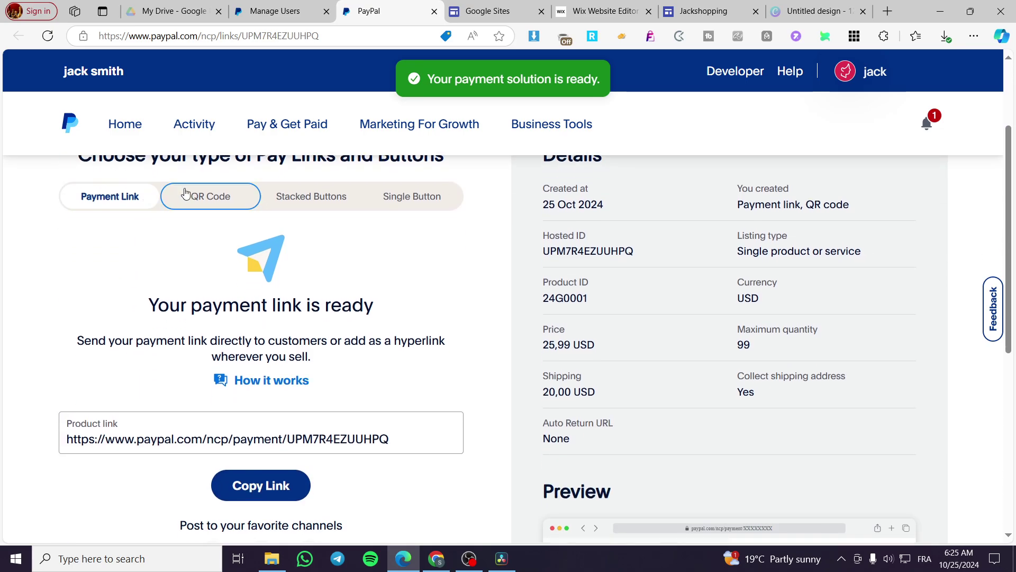
click(199, 199)
click(296, 197)
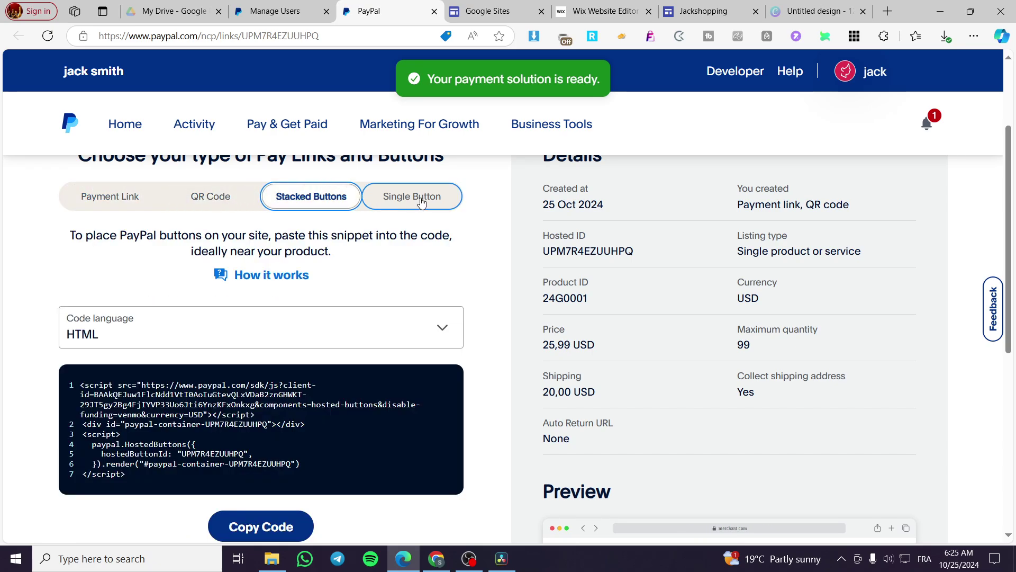
click(424, 198)
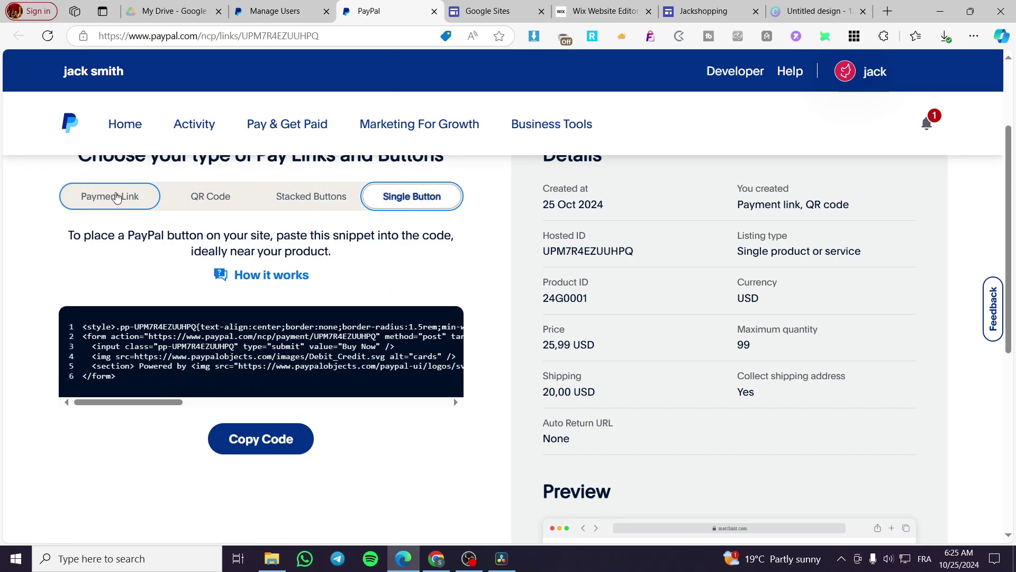
click(116, 196)
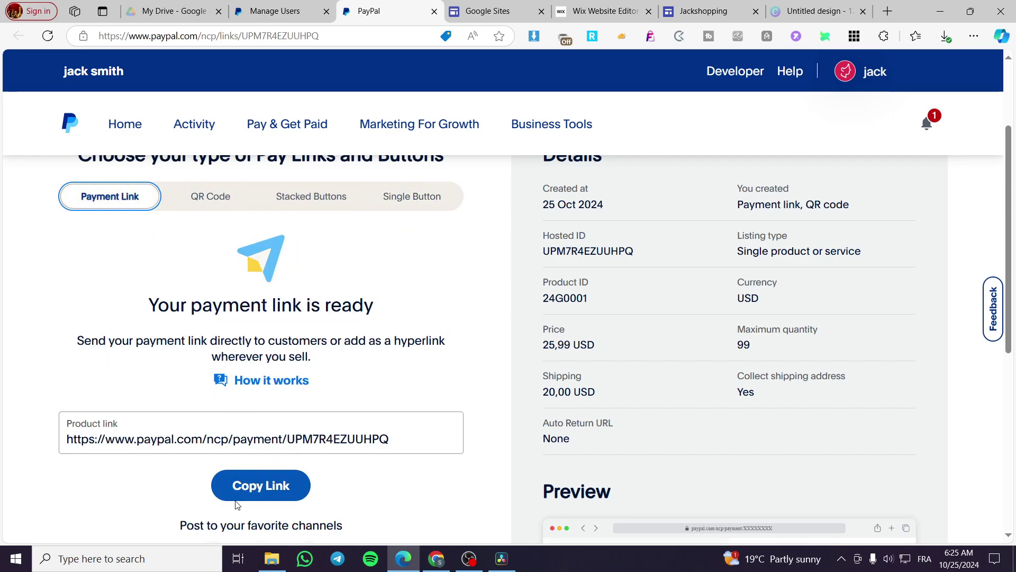
click(265, 498)
Step: Switch to Google Sites, open the Jackshopping site and go to its section with the T-shirt image
click(492, 11)
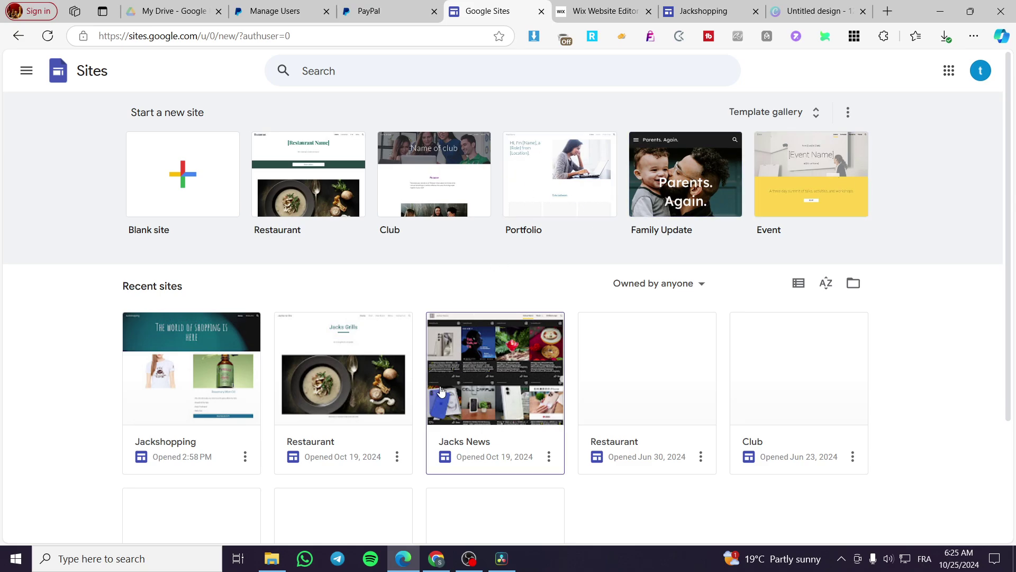
click(191, 401)
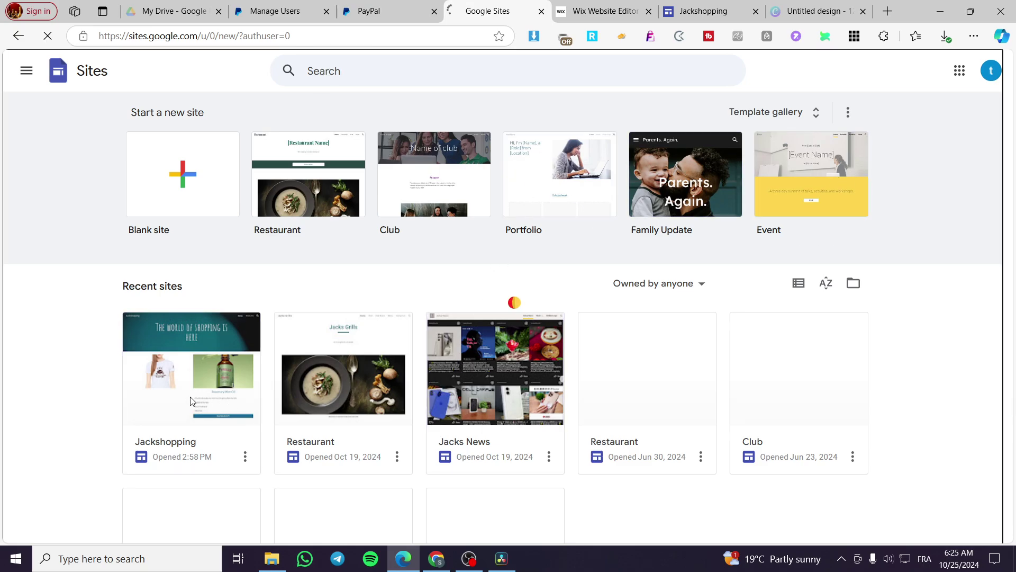
scroll(752, 388, down, 7)
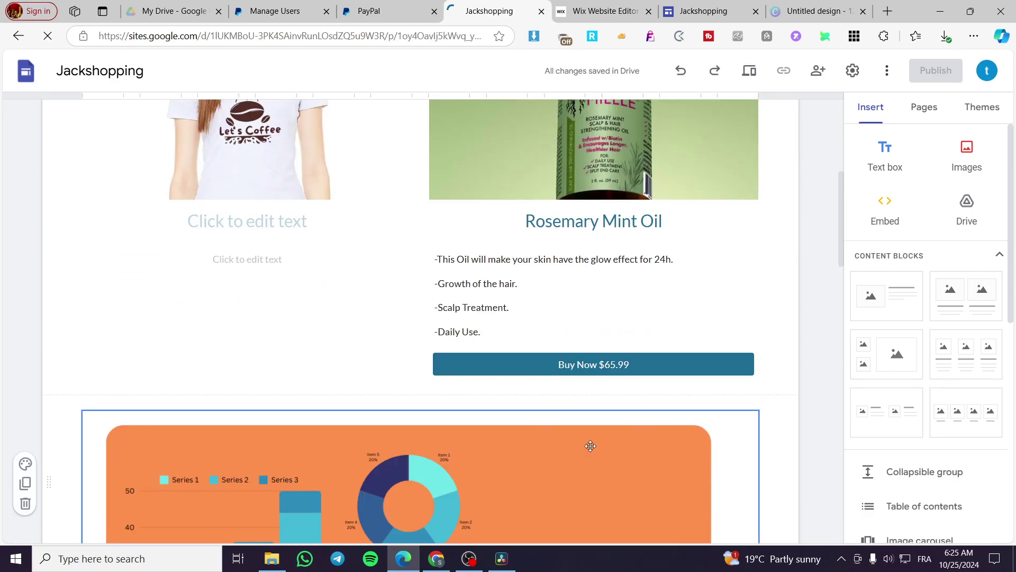
scroll(540, 241, up, 2)
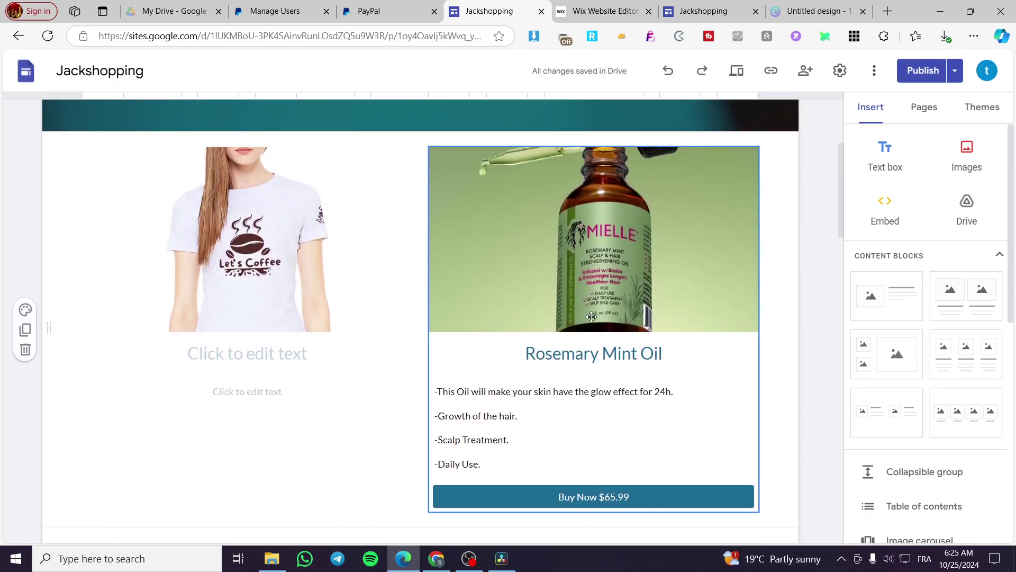
click(264, 275)
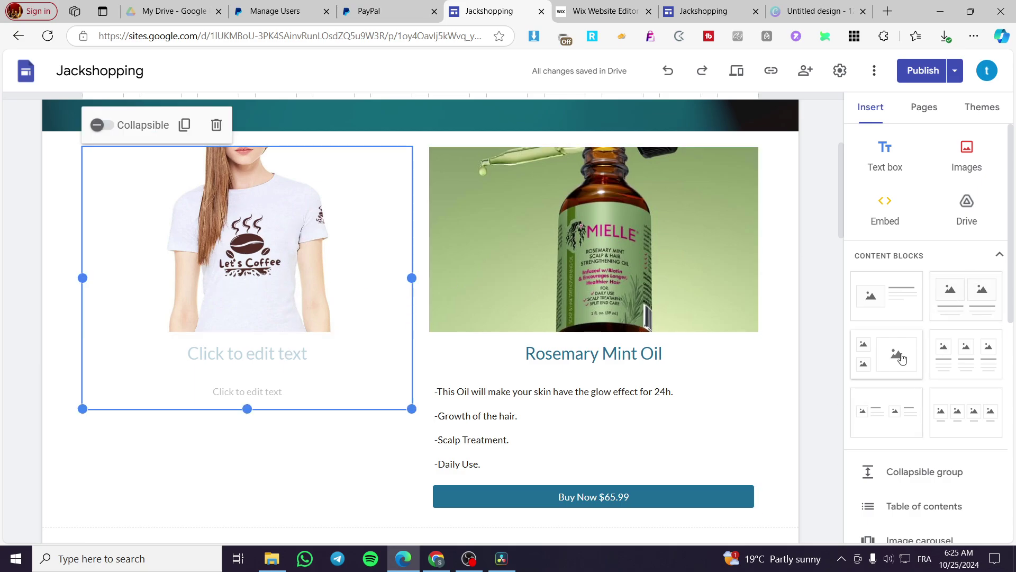
scroll(902, 358, down, 3)
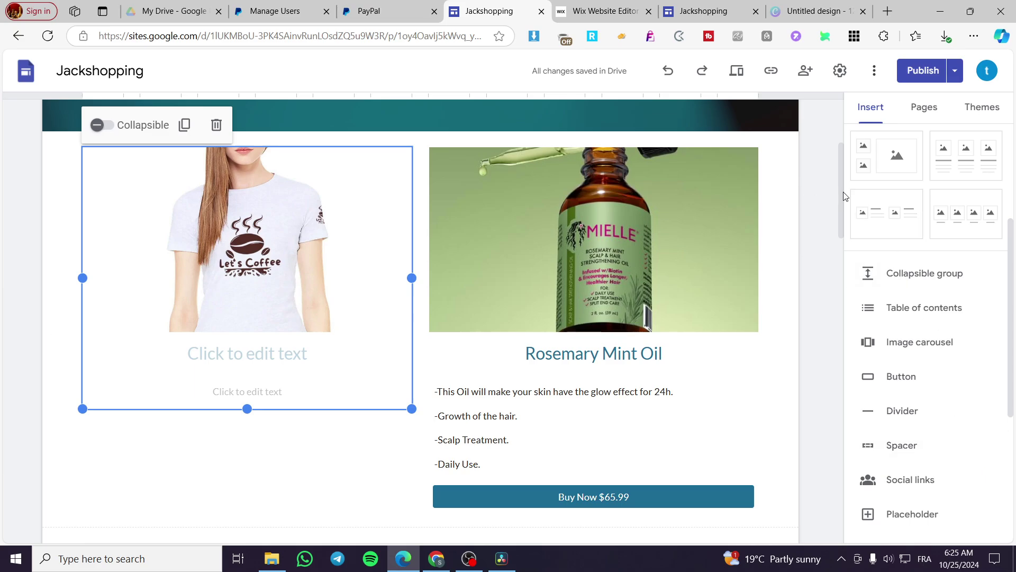
scroll(939, 184, down, 2)
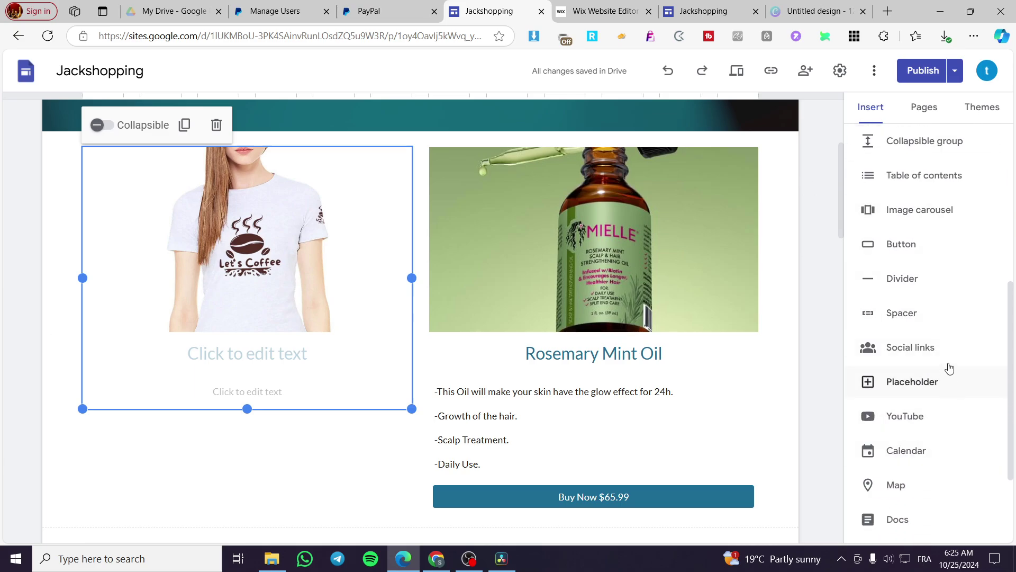
click(937, 250)
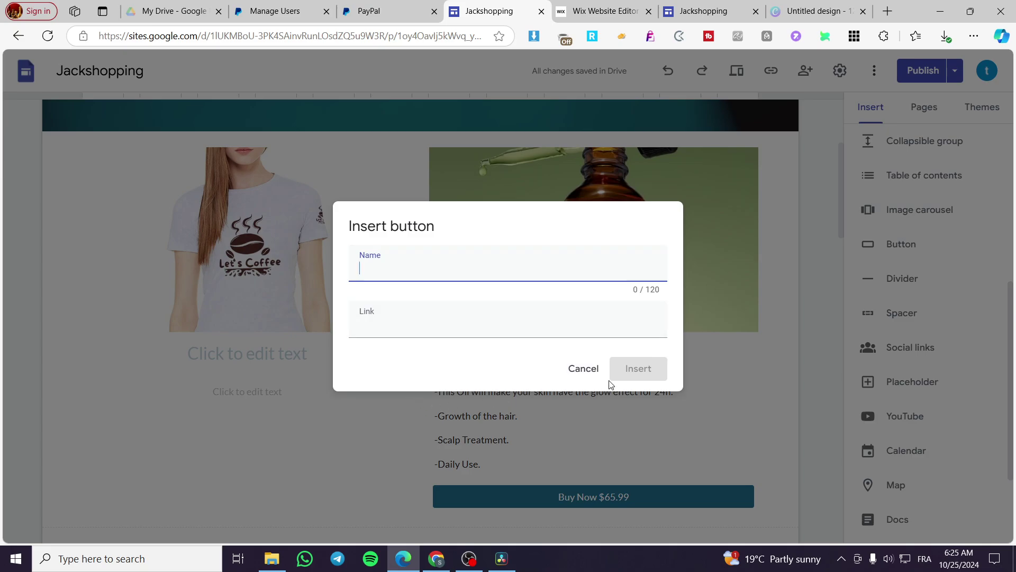
text(Bu)
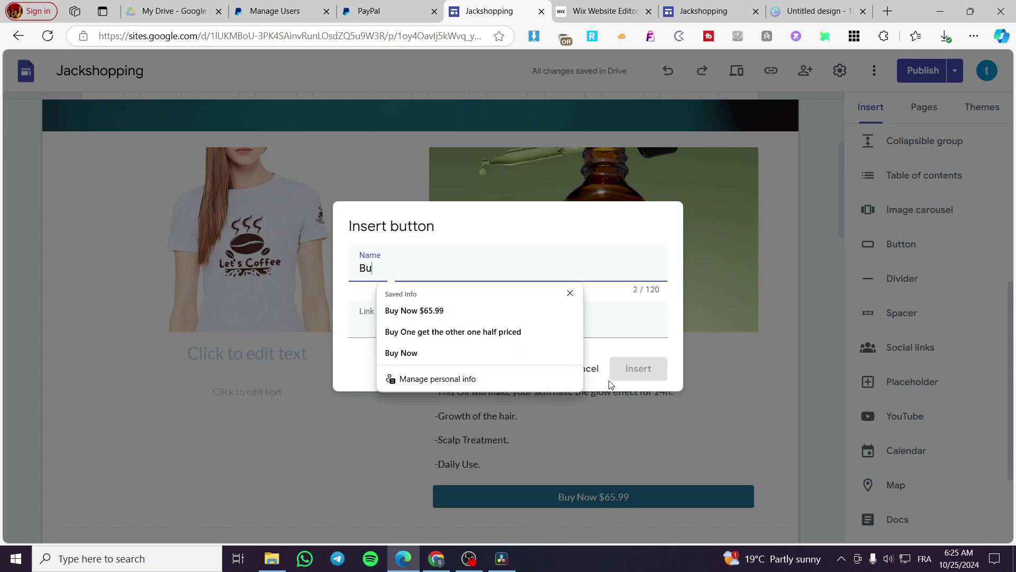
text(y Now)
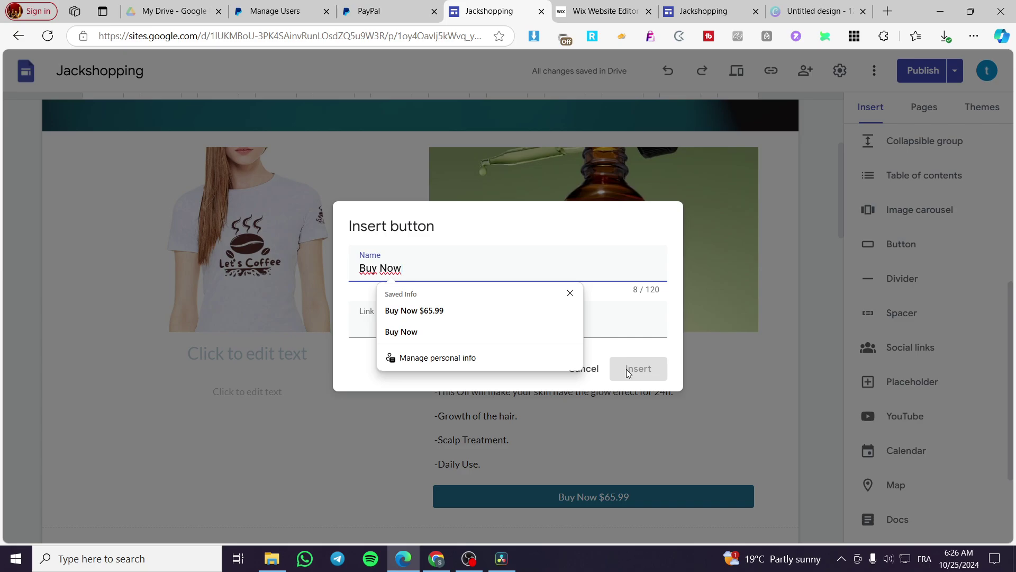
click(647, 328)
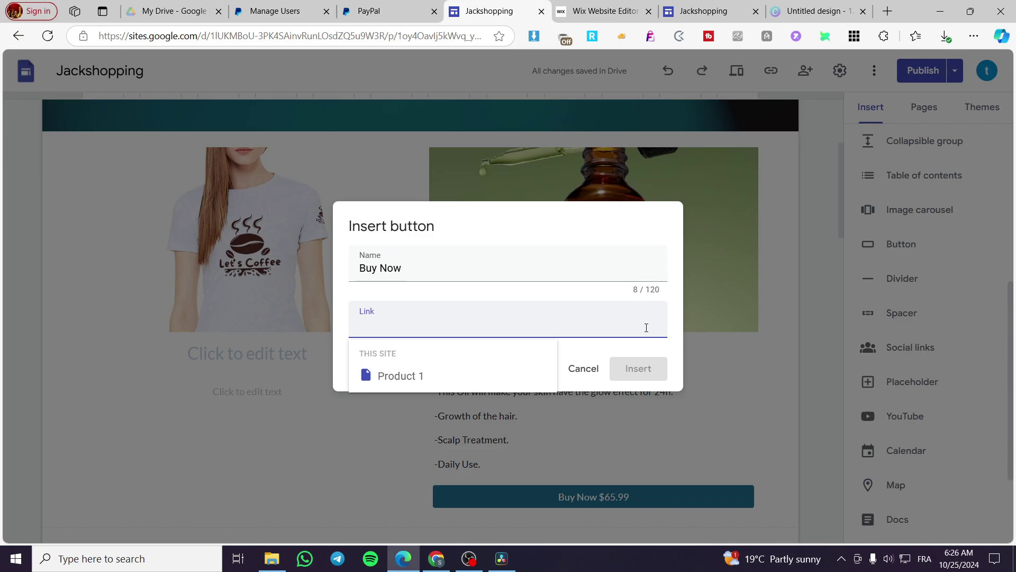
text(https://www.paypal.com/ncp/payment/UPM7R4EZUUHPQ)
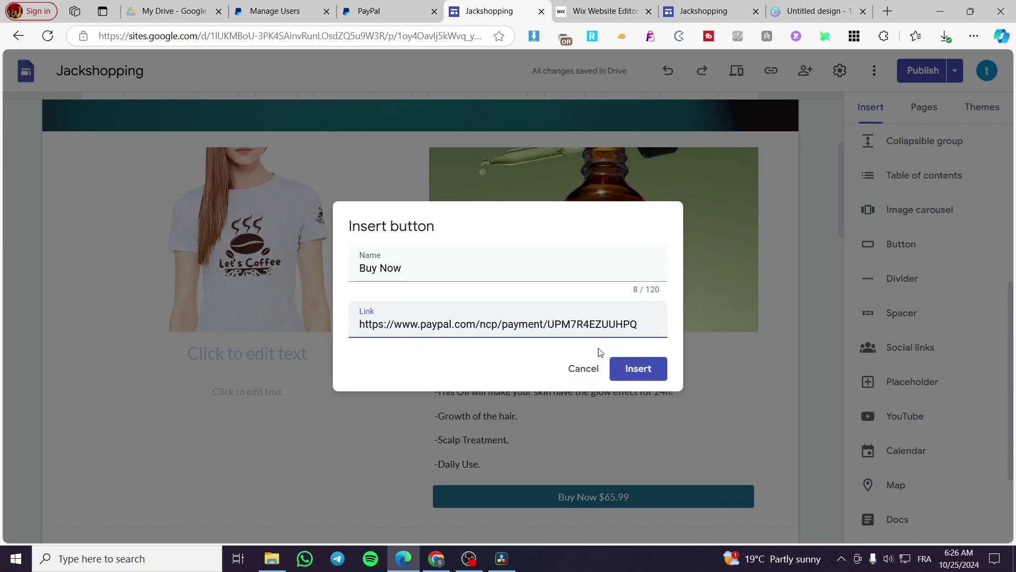
click(656, 374)
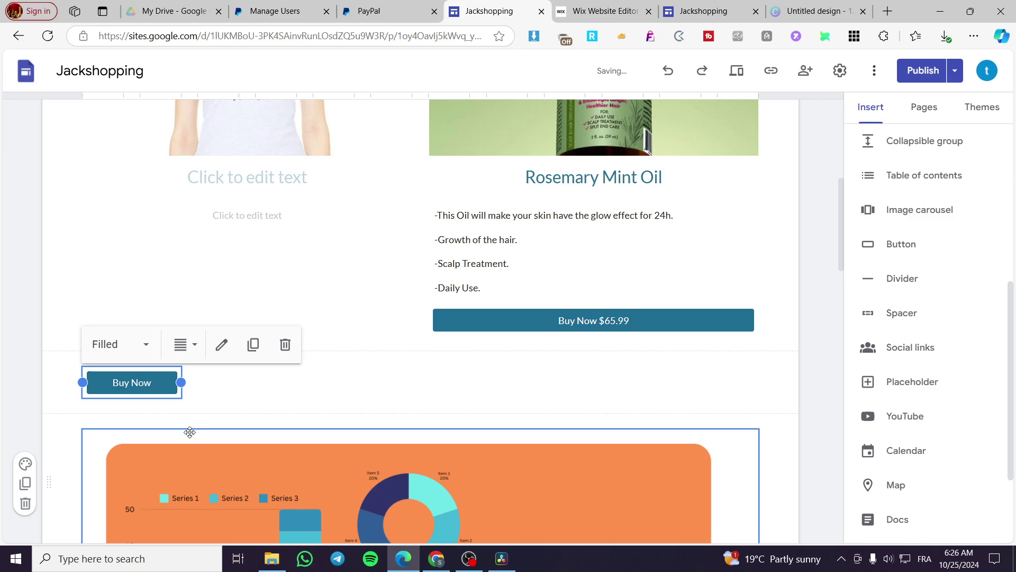
Step: Move the Buy Now button into the T-shirt column, directly below the empty heading
drag(139, 381, 209, 173)
scroll(236, 381, up, 4)
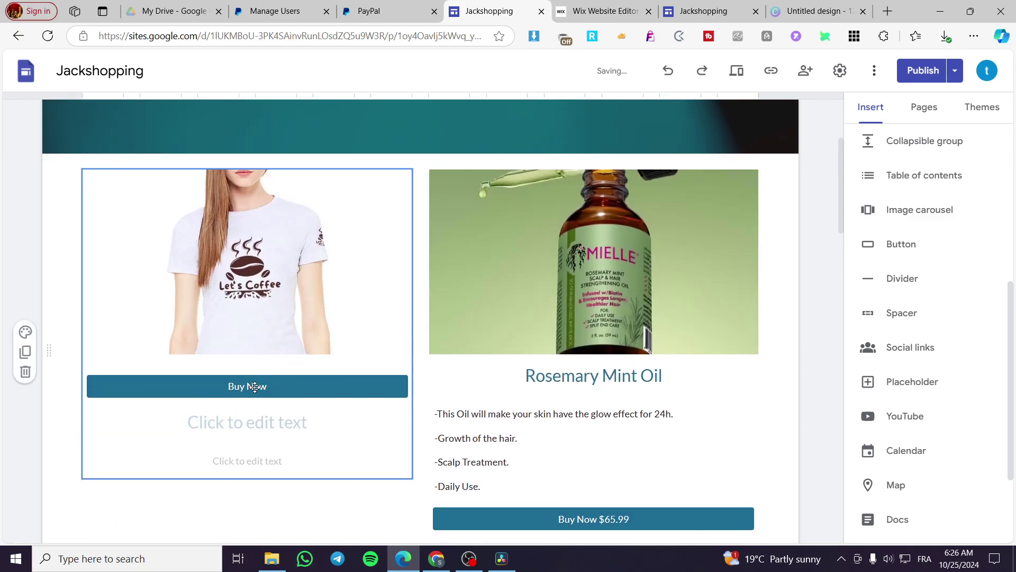
drag(255, 387, 245, 430)
click(259, 387)
Step: Enter "Best Summer T-Shirt" as the heading under the T-shirt image
click(245, 383)
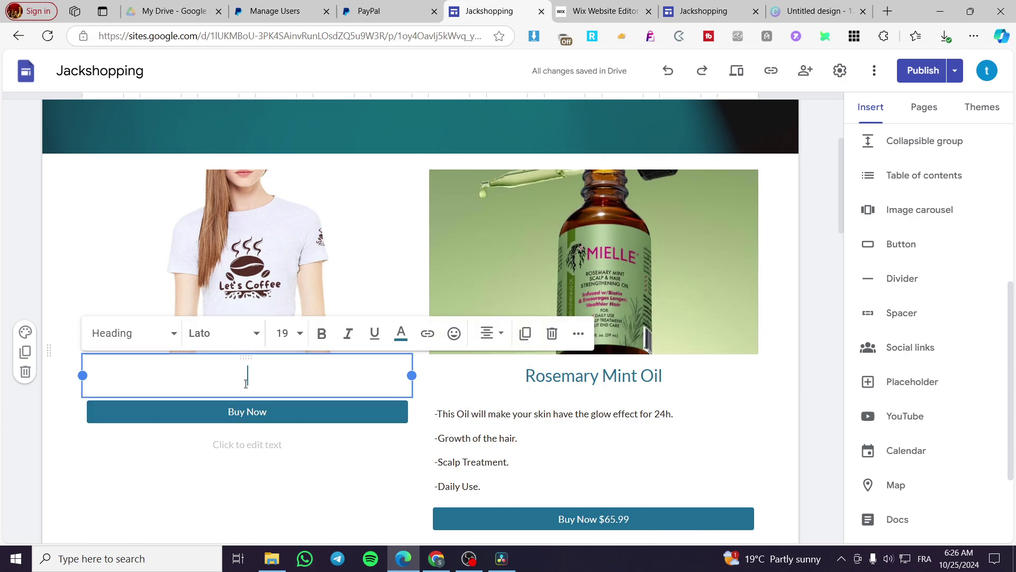
text(Best Summ)
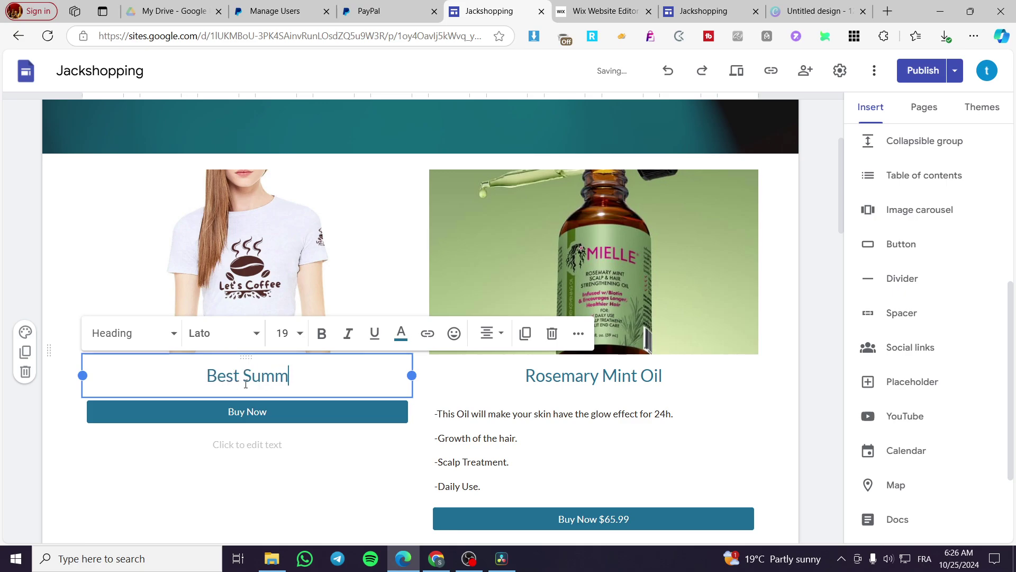
text(er T-)
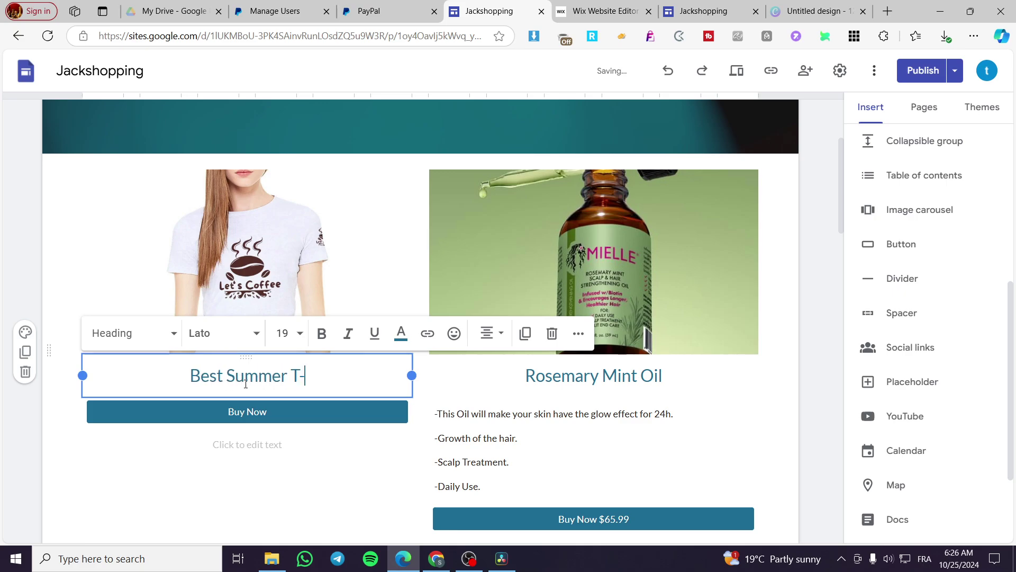
text(Shirt)
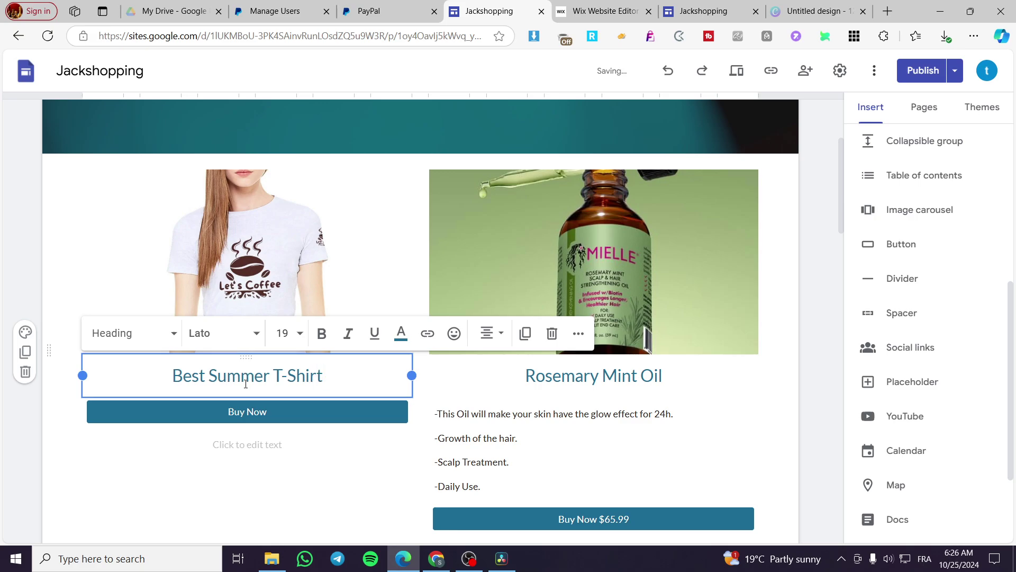
Step: Move the Buy Now button below the empty description text in the T-shirt column
click(247, 444)
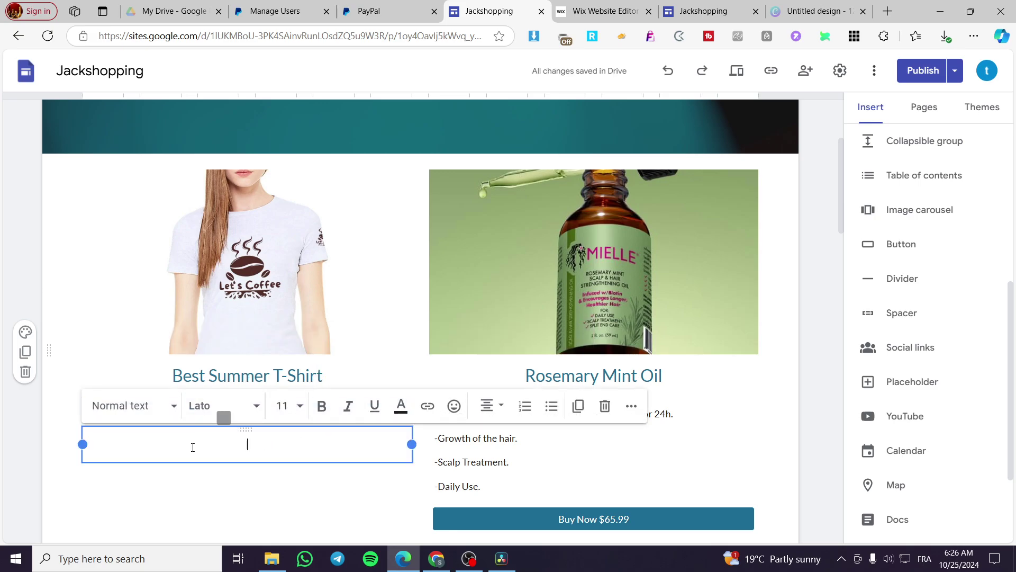
click(209, 465)
click(268, 414)
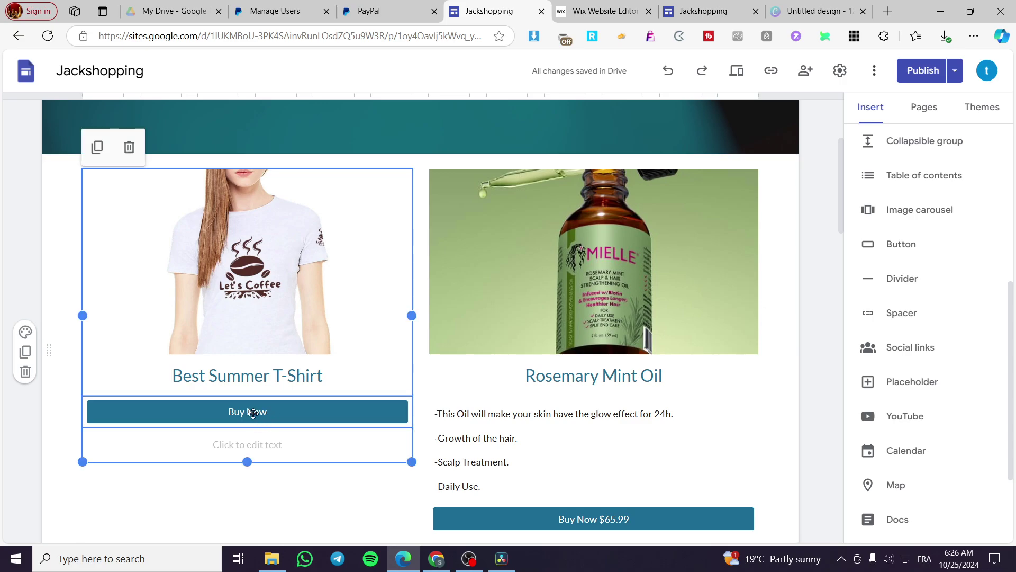
click(260, 415)
drag(259, 415, 197, 456)
Step: Fill the T-shirt description with four lines that each contain only a dash
click(242, 419)
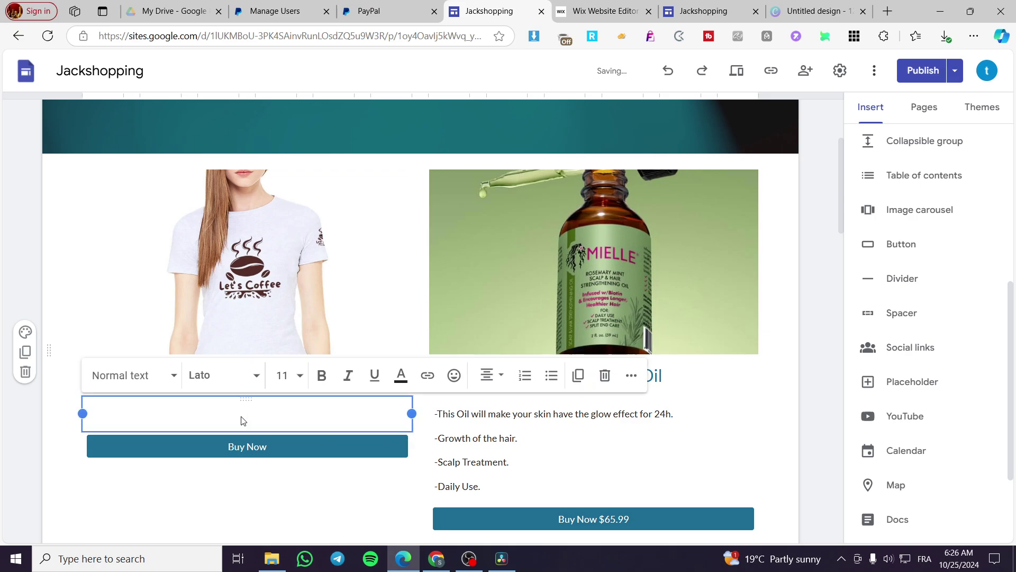
text(-)
key(Return)
text(-)
key(Return)
text(-)
key(Return)
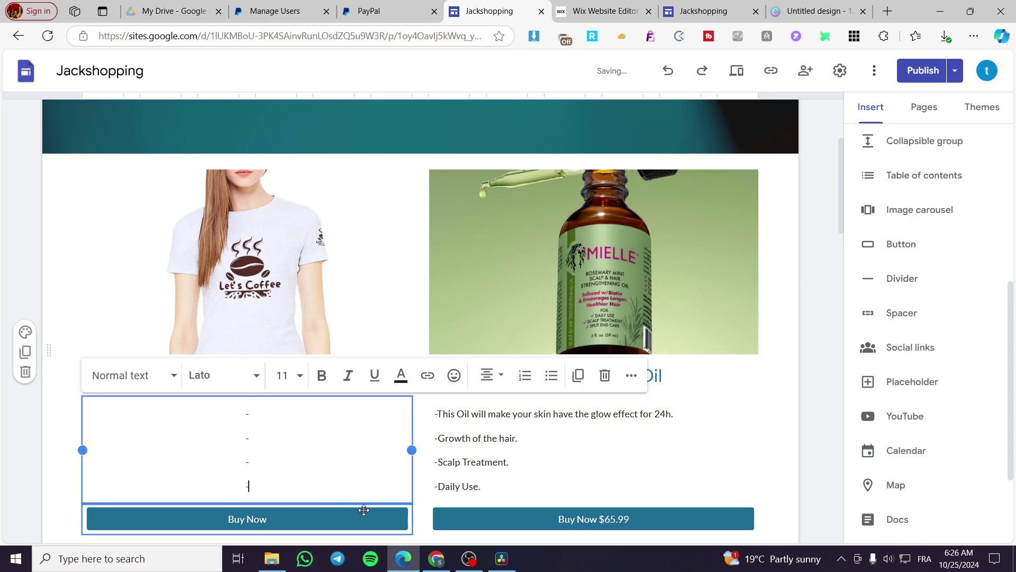
Step: Compare with the Rosemary Mint Oil button and rename the T-shirt's button to "Buy Now $25.99"
click(569, 454)
scroll(356, 477, up, 2)
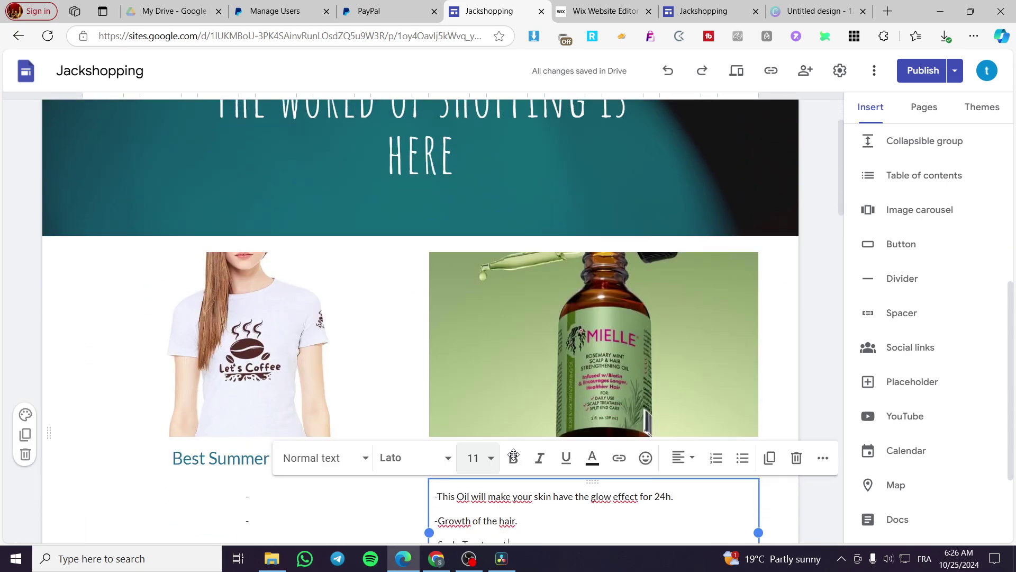
scroll(357, 476, down, 5)
click(614, 366)
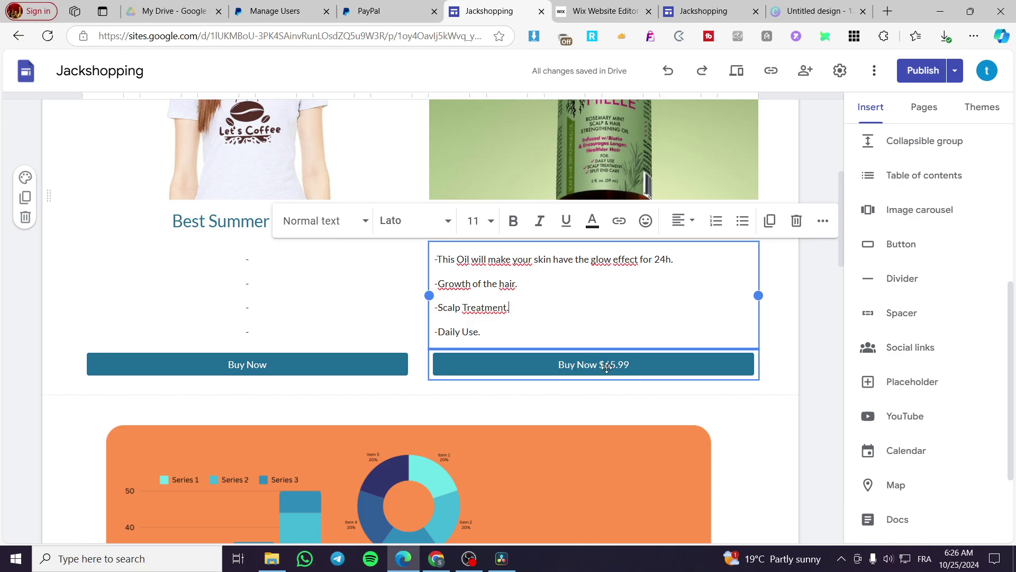
click(353, 361)
click(221, 331)
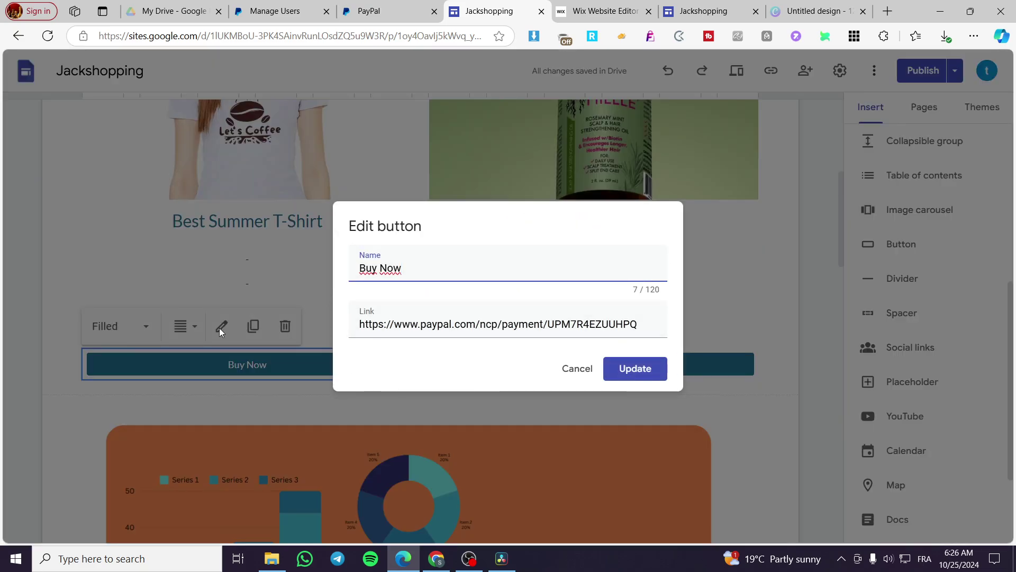
text(25)
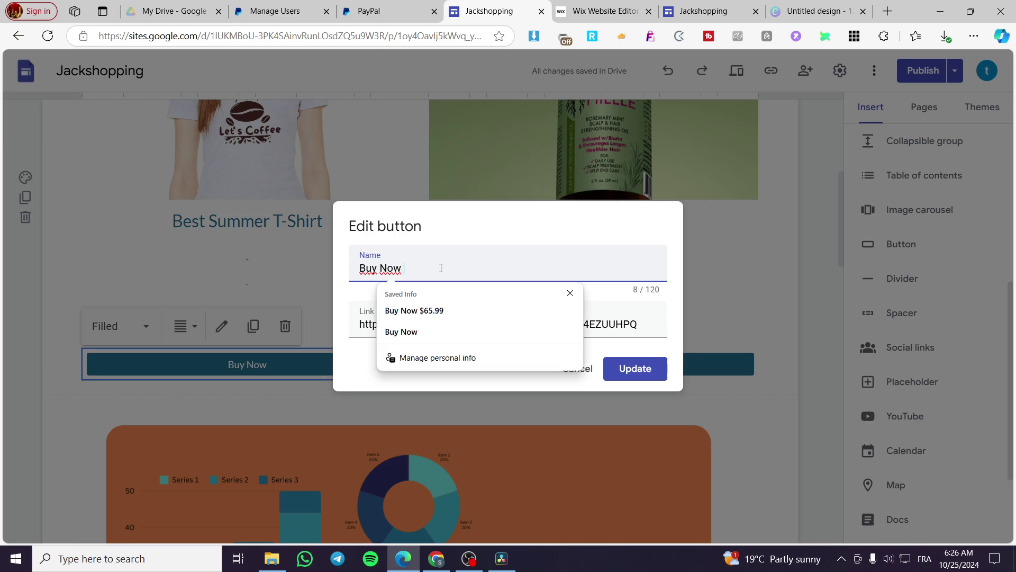
text(.99)
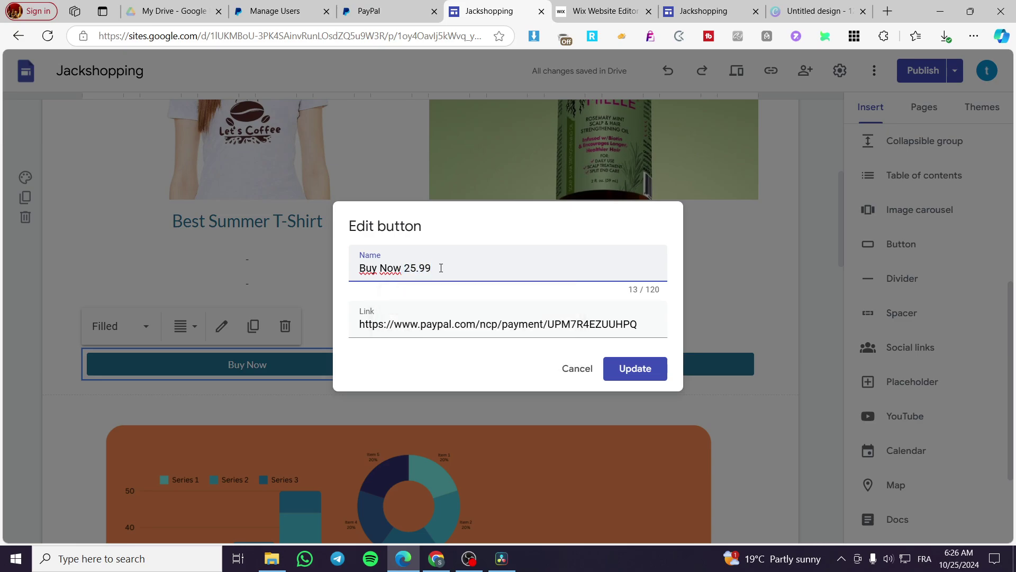
text(£)
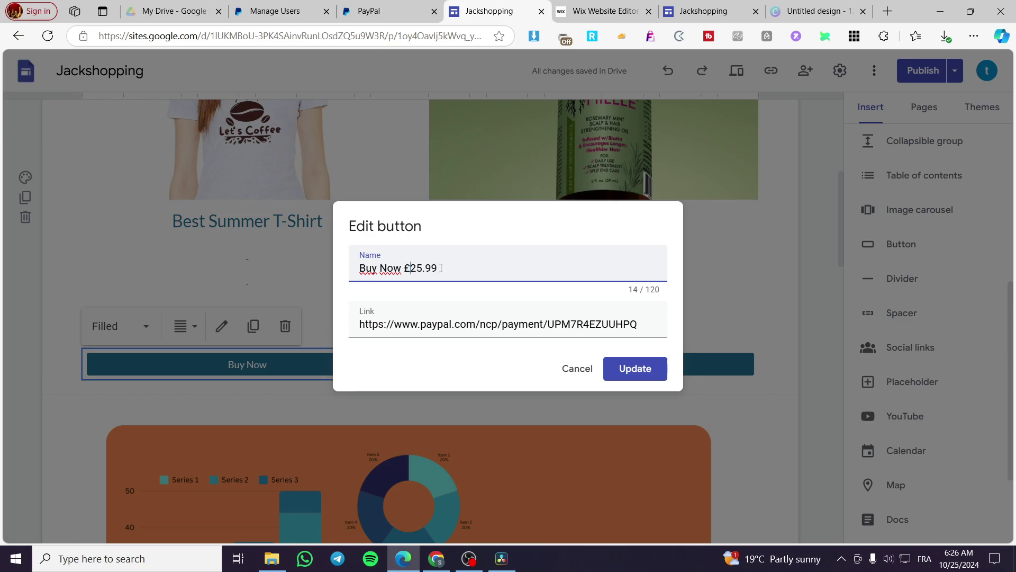
key(BackSpace)
text($)
click(639, 368)
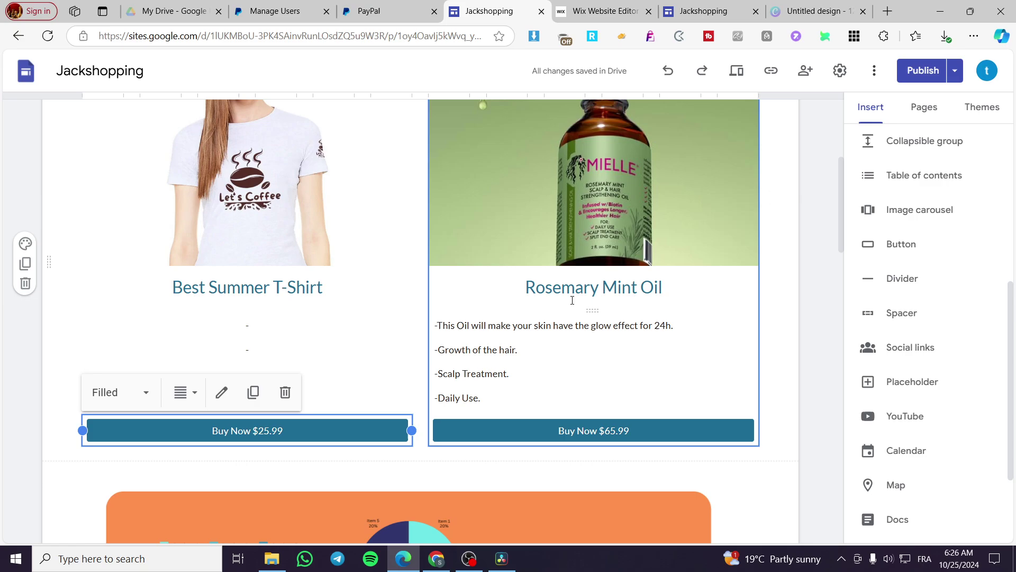
Step: Switch to PayPal, look at the additional actions for the T-Shirt link and return to the checkout setup page
click(381, 11)
scroll(466, 273, up, 3)
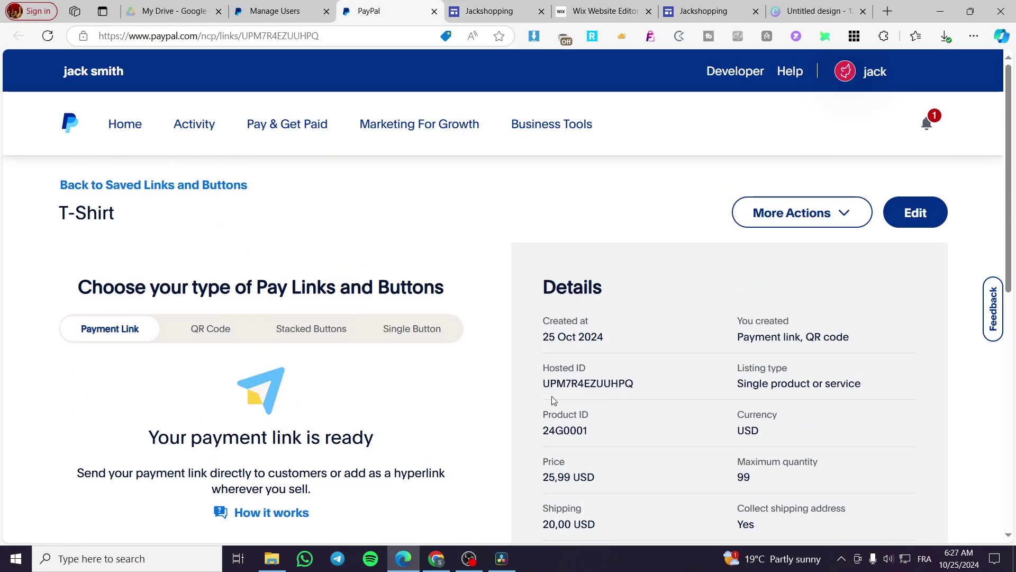
click(849, 213)
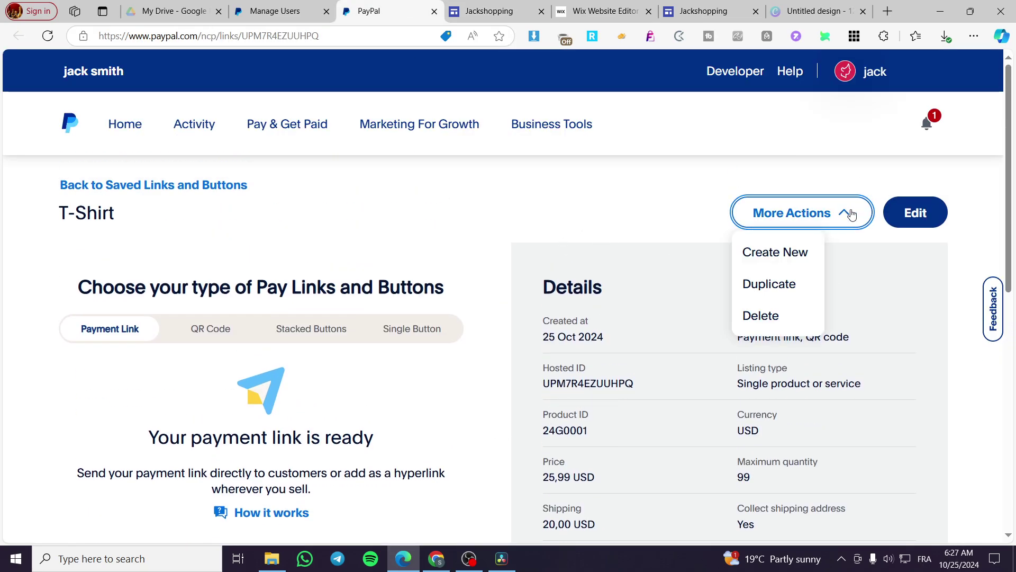
click(678, 206)
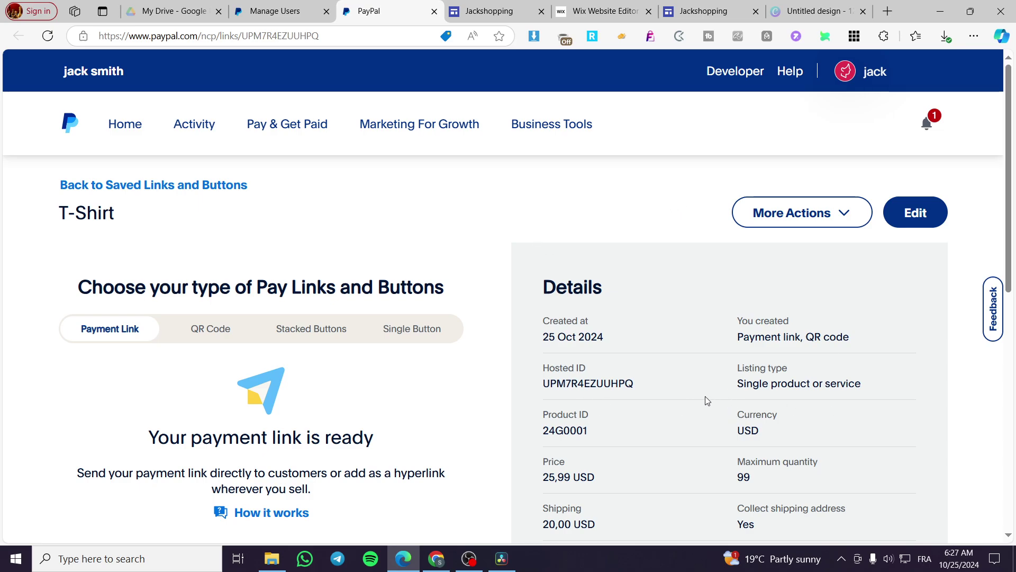
click(299, 7)
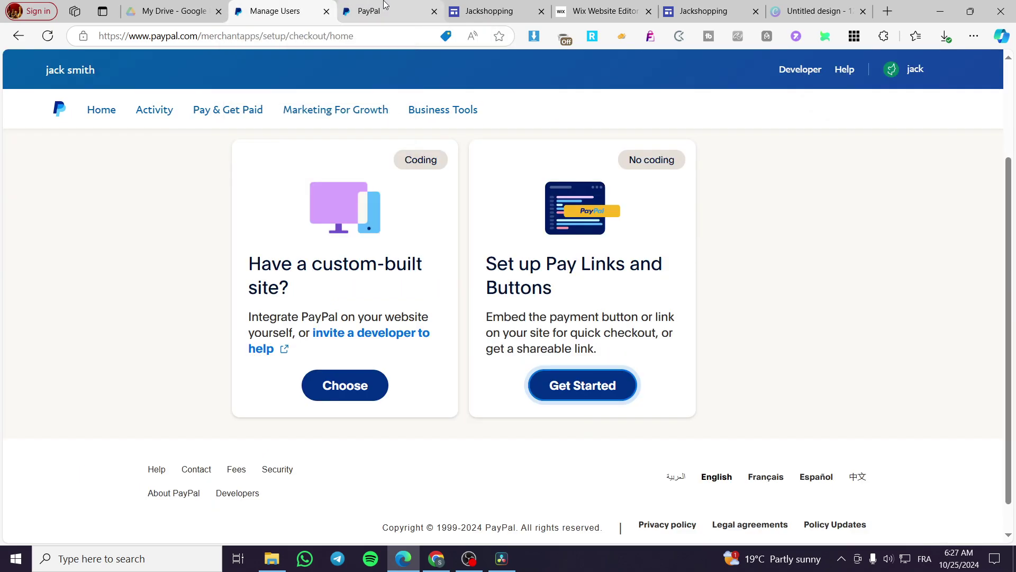